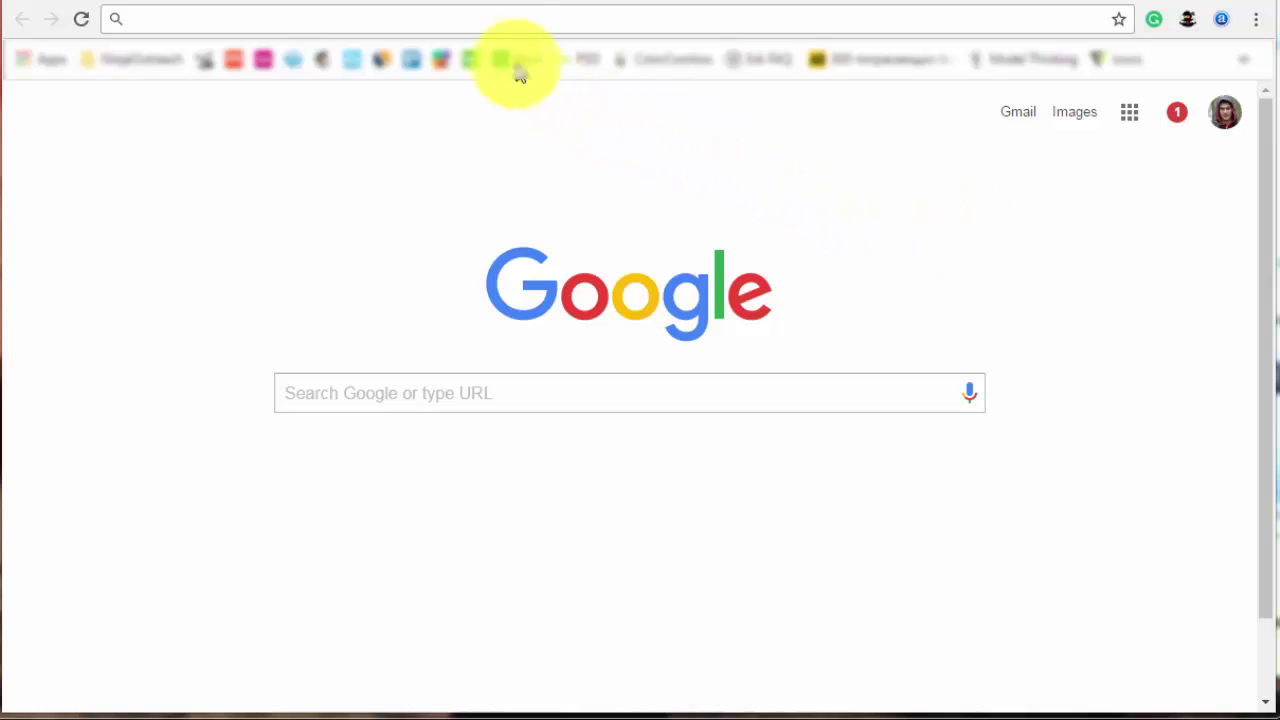
pyautogui.click(474, 12)
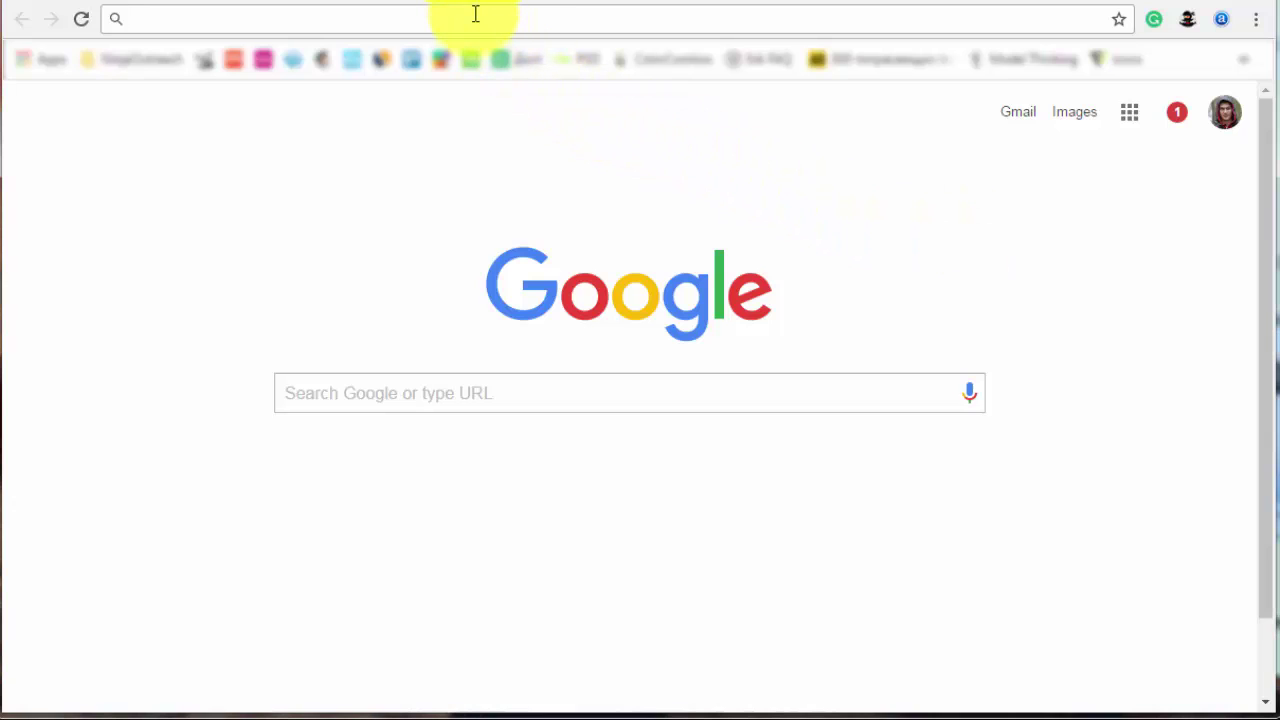
pyautogui.write('mo')
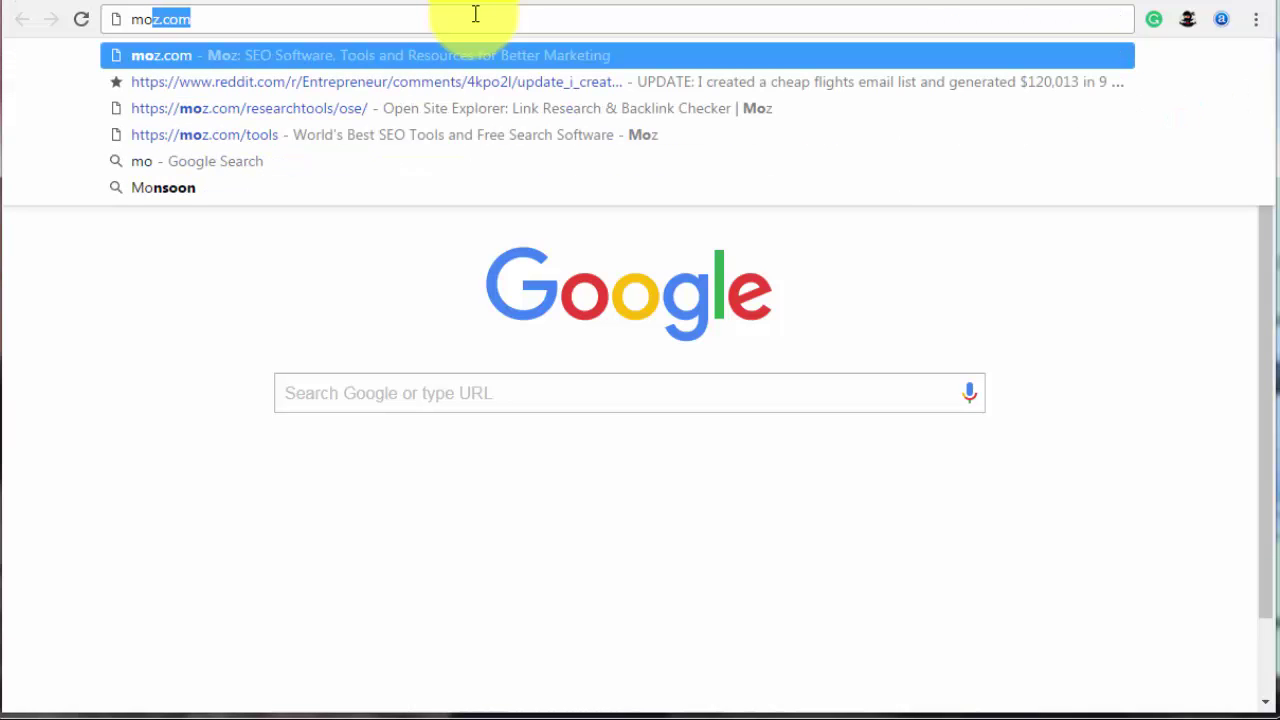
pyautogui.write('z.com/researchtools/ose')
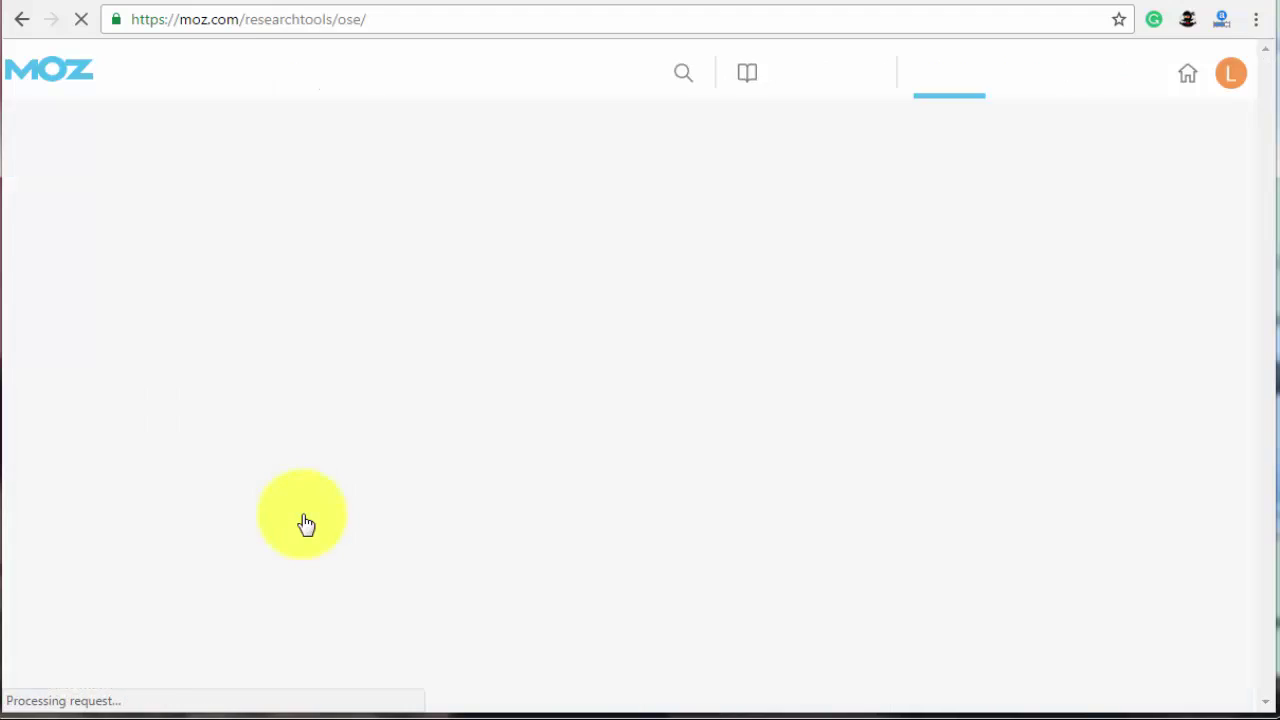
pyautogui.write('http://www.besthealthmag.ca/')
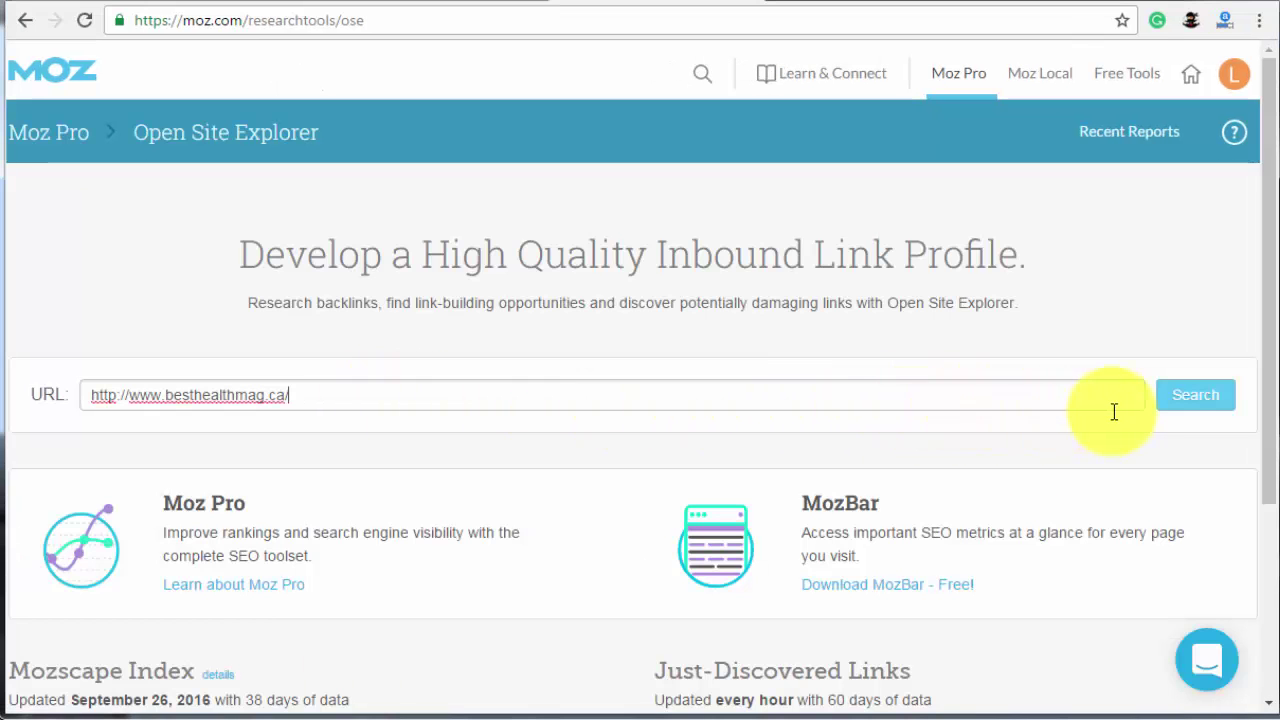
pyautogui.click(1201, 411)
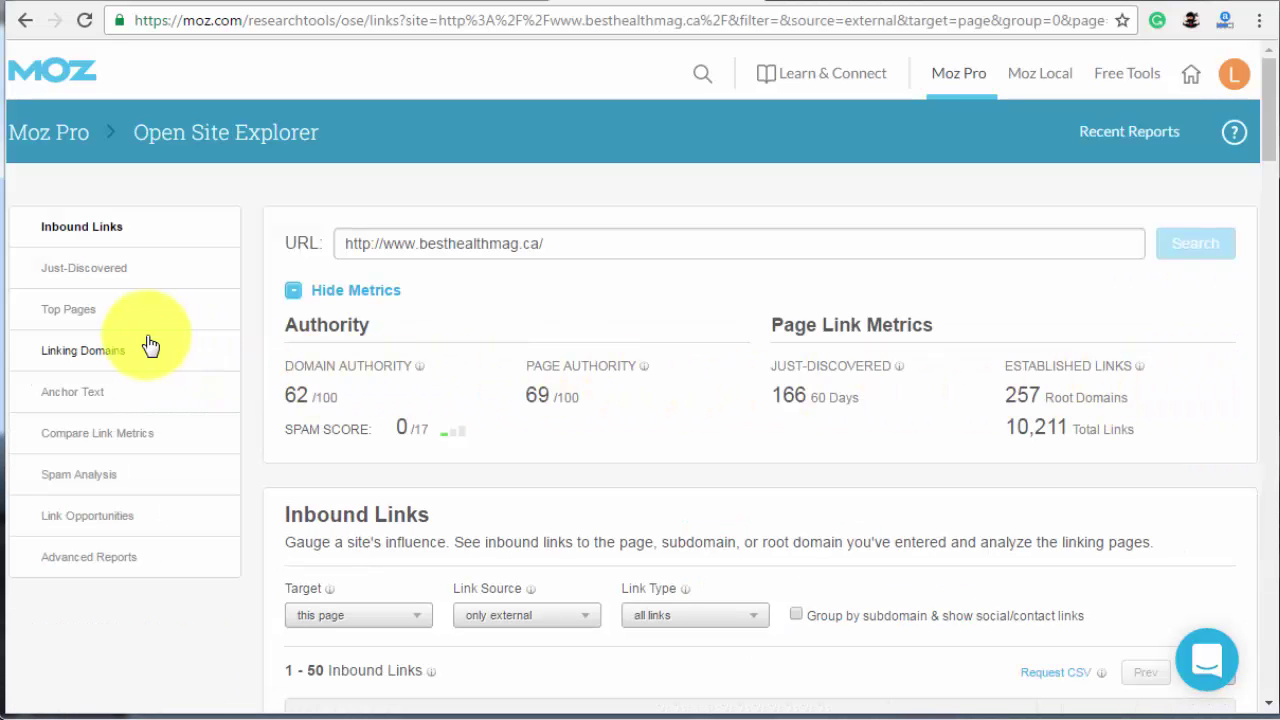
pyautogui.click(97, 325)
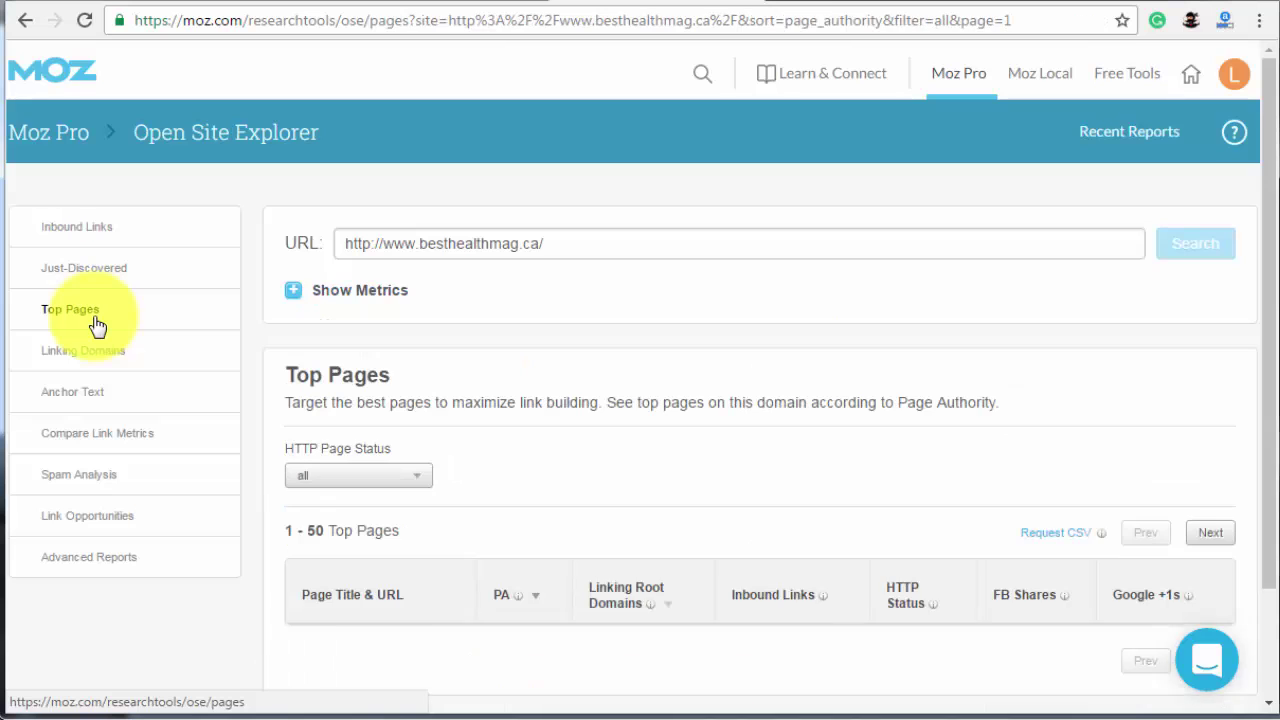
pyautogui.moveTo(1266, 111); pyautogui.dragTo(1265, 213)
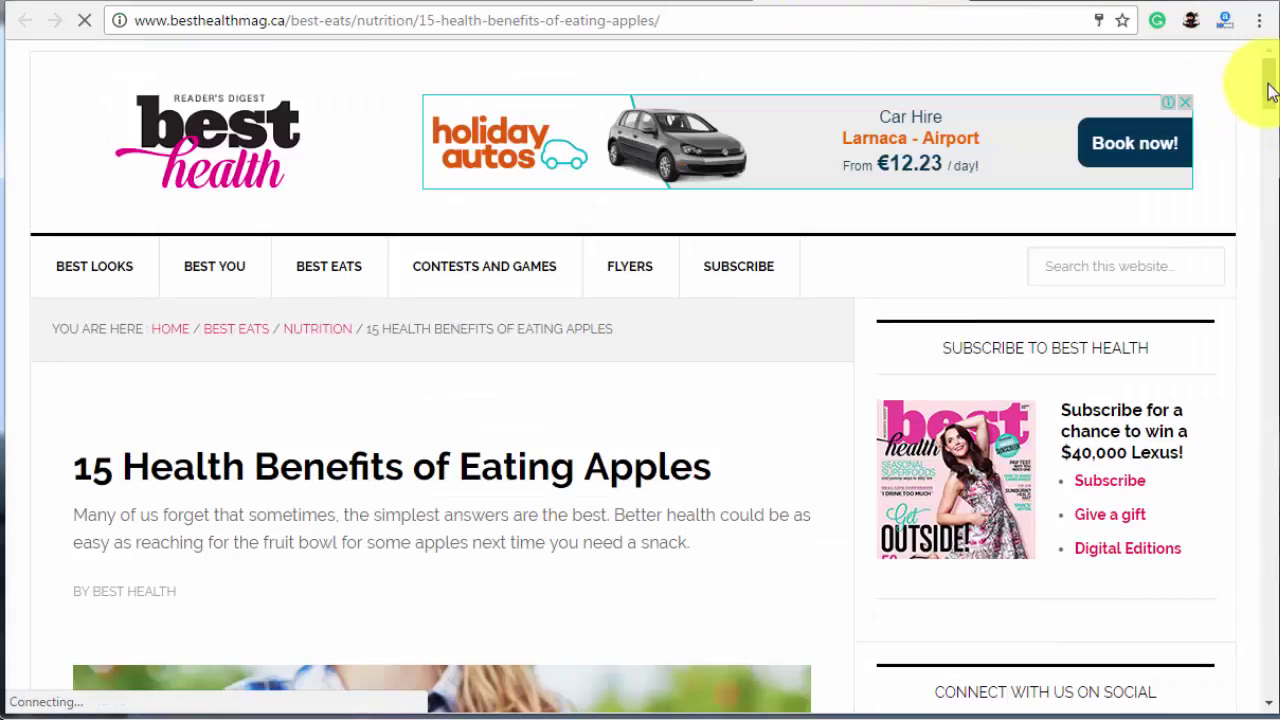
# - Scroll the apples article and select its full URL in the address bar
pyautogui.moveTo(1270, 90)
pyautogui.mouseDown()
pyautogui.moveTo(1266, 429)
pyautogui.moveTo(1268, 78)
pyautogui.mouseUp()
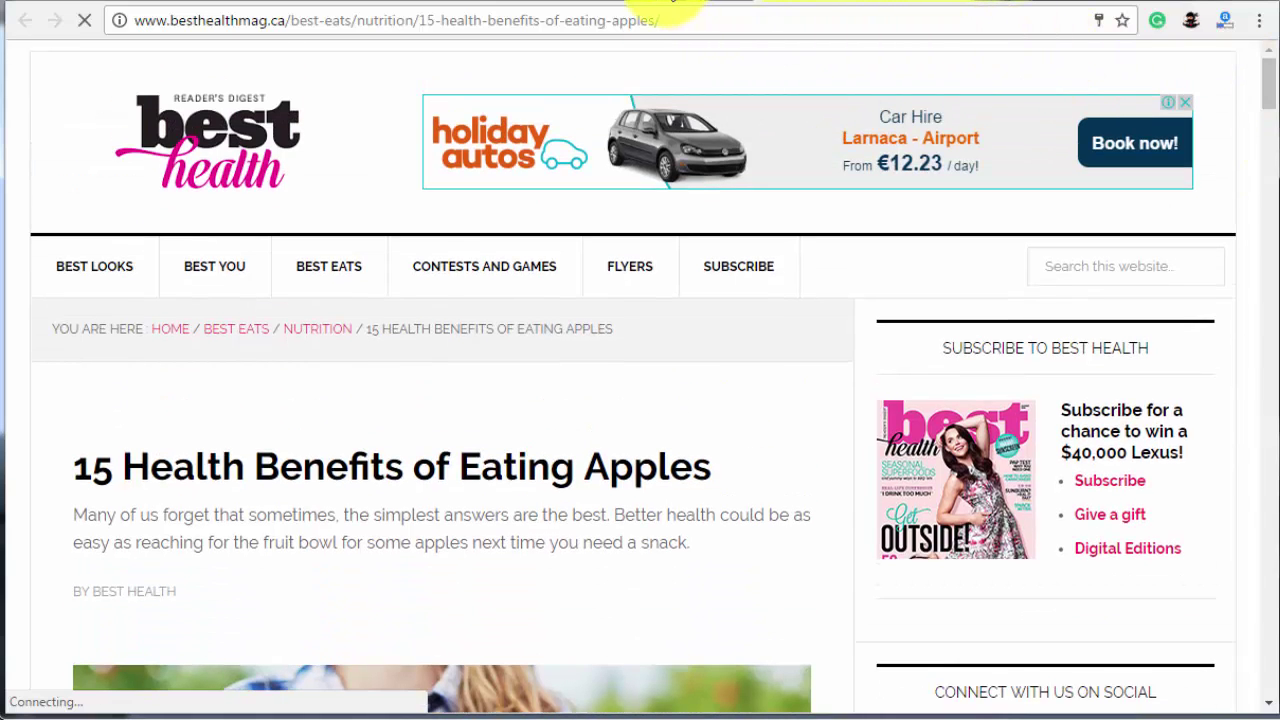
pyautogui.click(680, 25)
pyautogui.hotkey('ctrl', 'c')
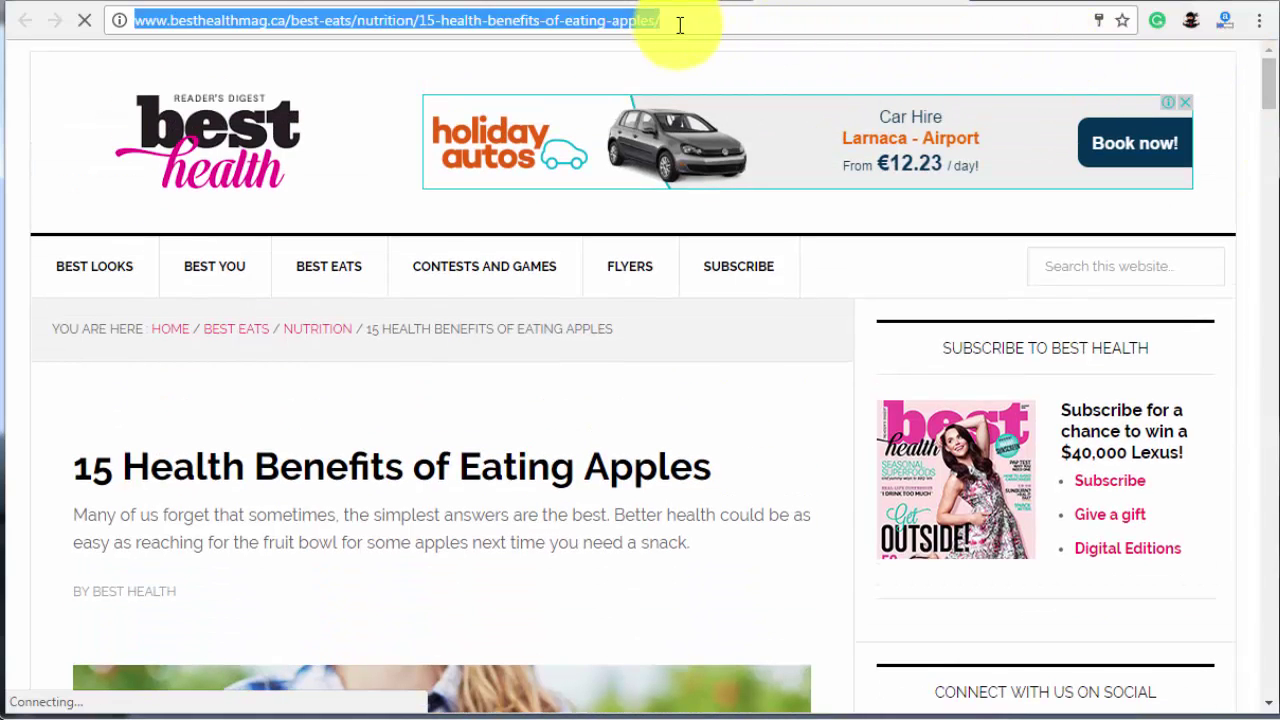
# - Run the link analysis on the apples article URL and show its inbound links
pyautogui.click(697, 2)
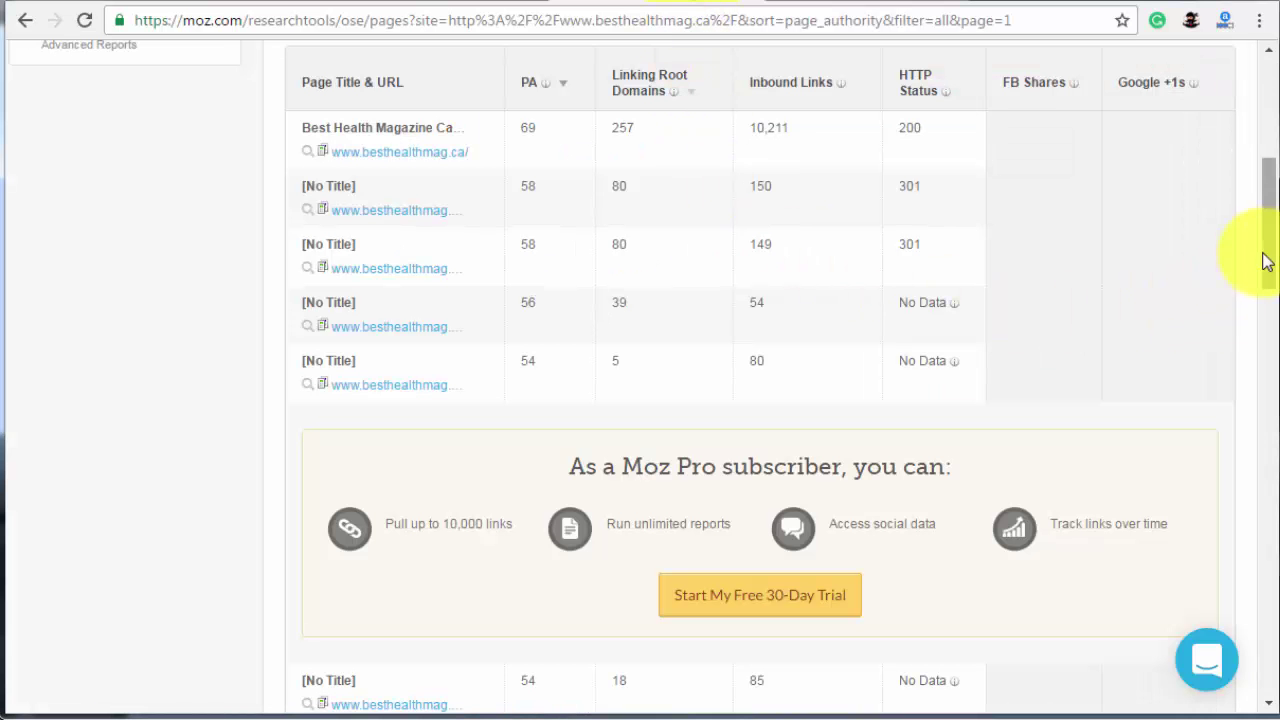
pyautogui.moveTo(1266, 263); pyautogui.dragTo(1258, 135)
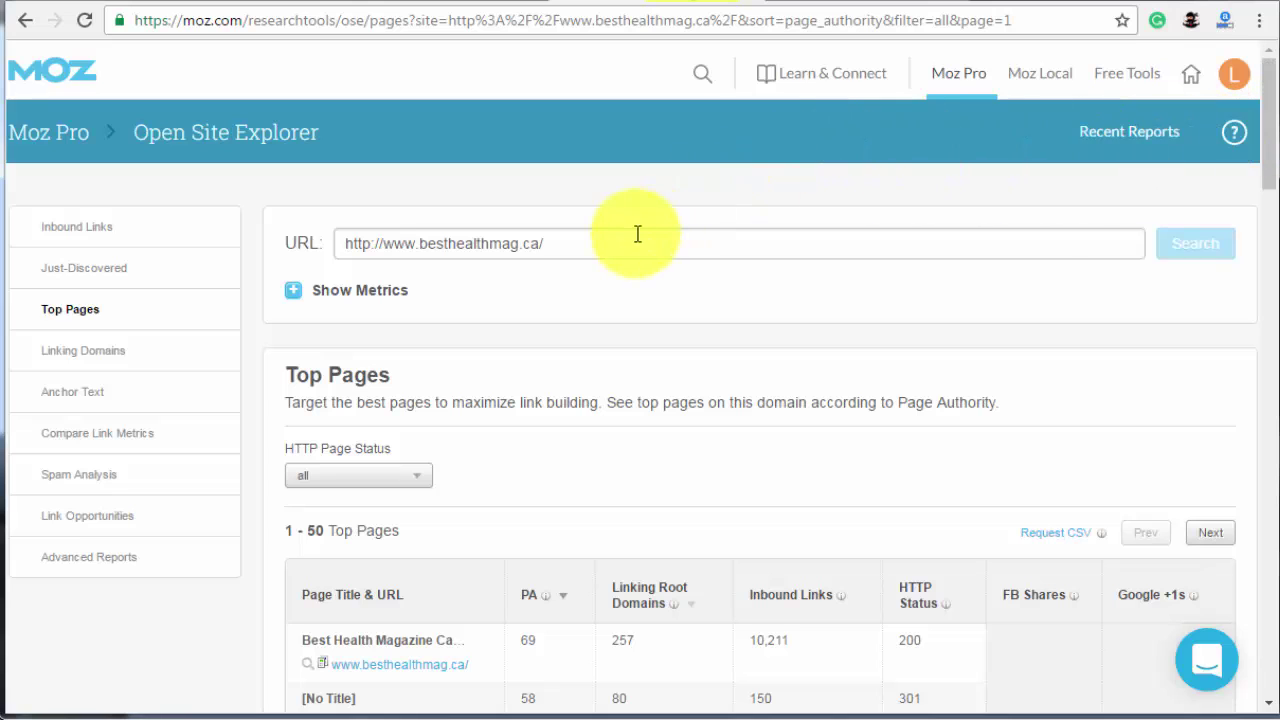
pyautogui.moveTo(640, 240); pyautogui.dragTo(280, 243)
pyautogui.hotkey('ctrl', 'v')
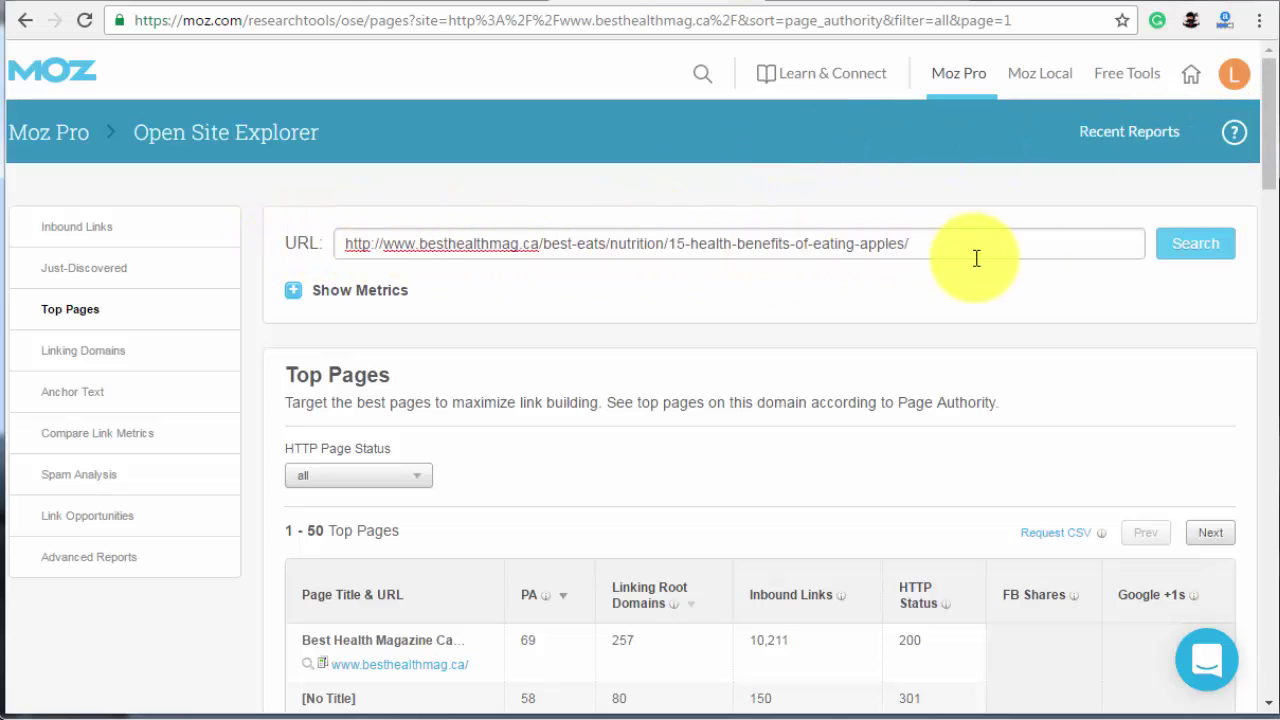
pyautogui.click(1195, 250)
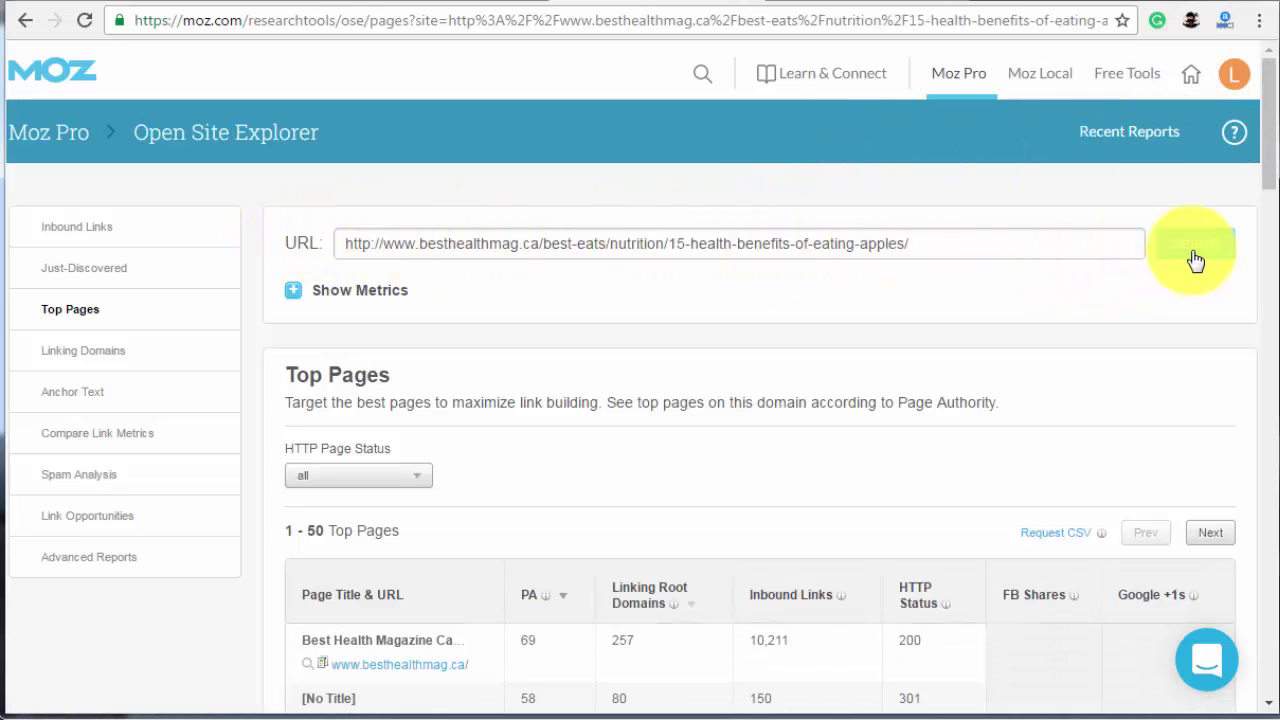
pyautogui.click(97, 230)
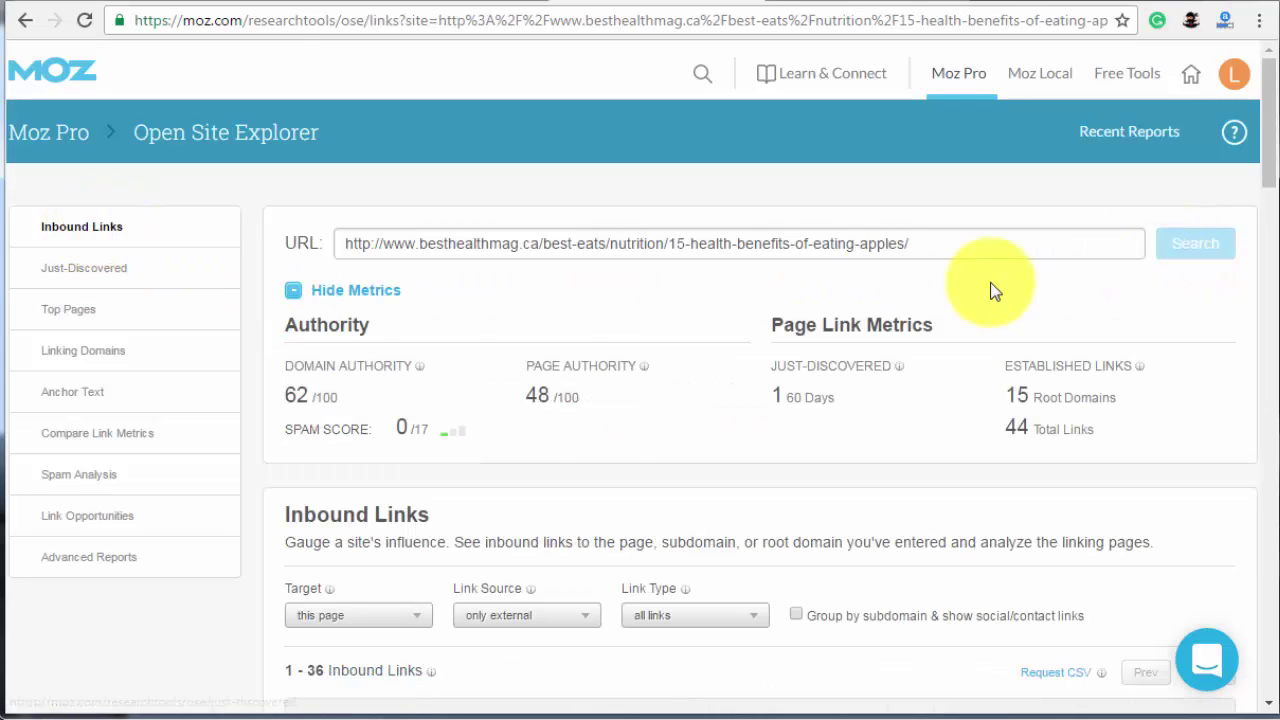
# - Filter to followed links only and request a CSV export without email notification
pyautogui.moveTo(1268, 162); pyautogui.dragTo(1249, 234)
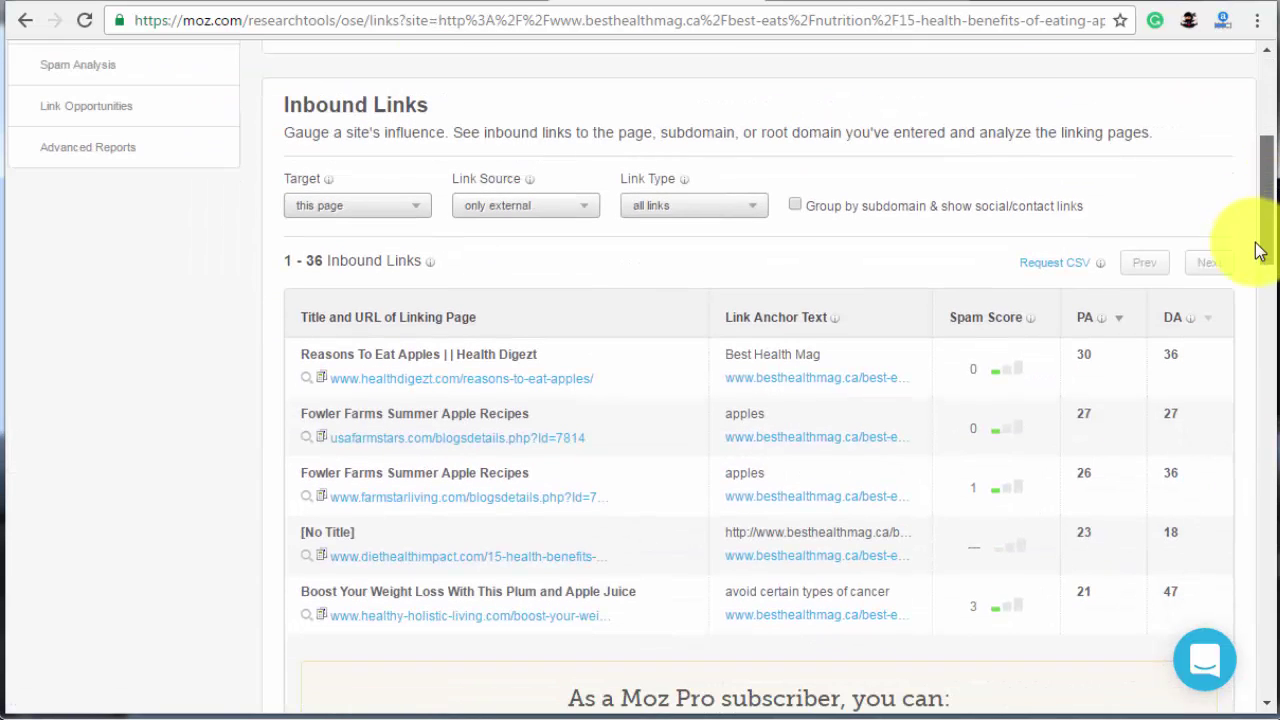
pyautogui.click(723, 214)
pyautogui.click(730, 370)
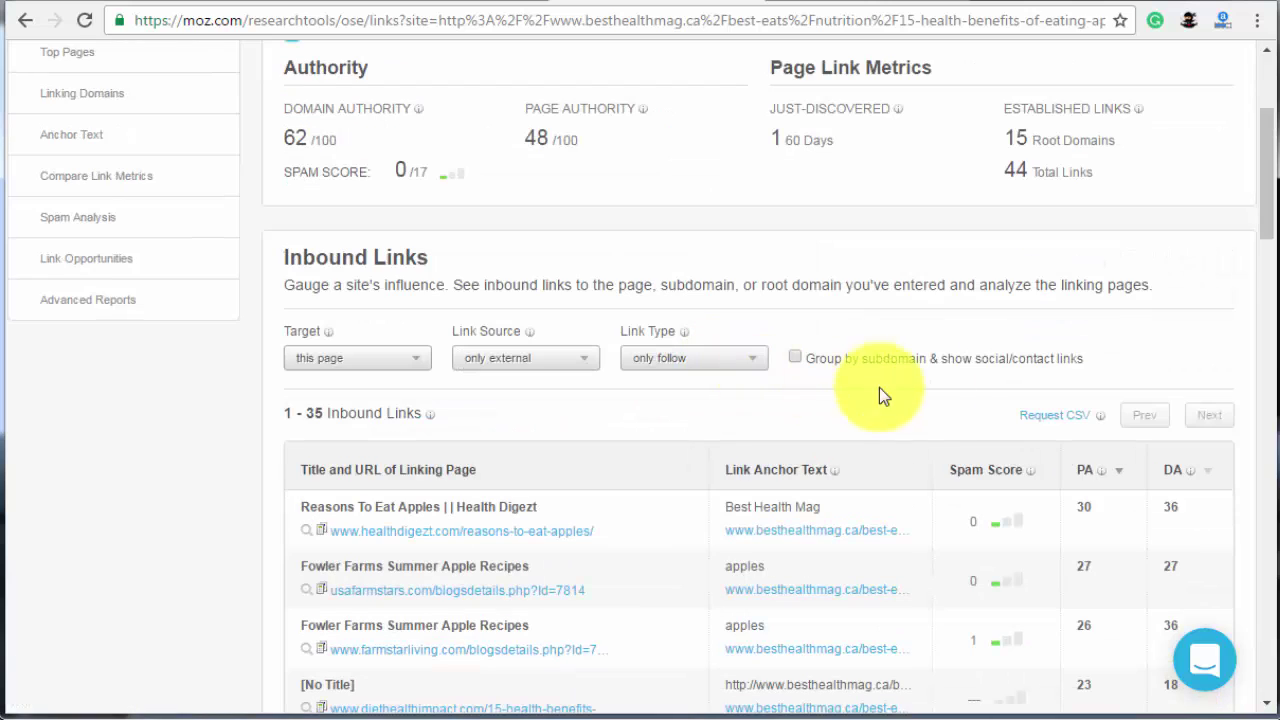
pyautogui.scroll(-1, 1100, 250)
pyautogui.click(1046, 309)
pyautogui.click(480, 600)
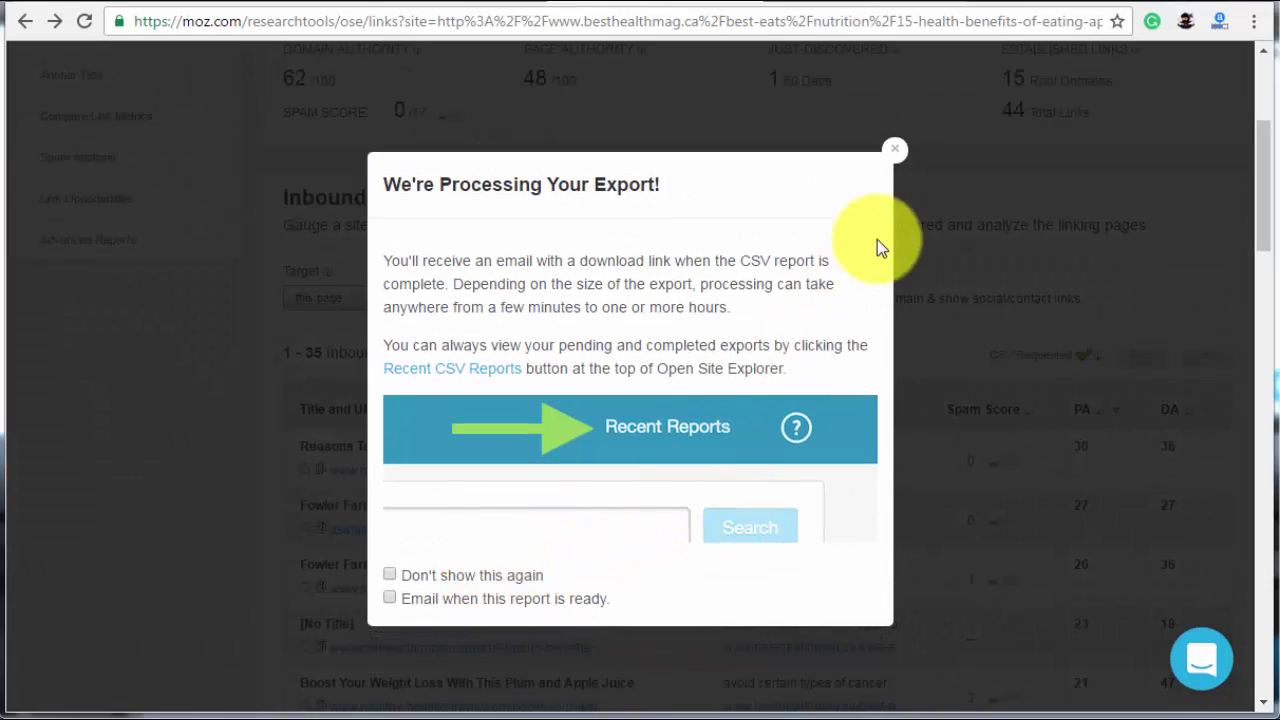
pyautogui.click(898, 156)
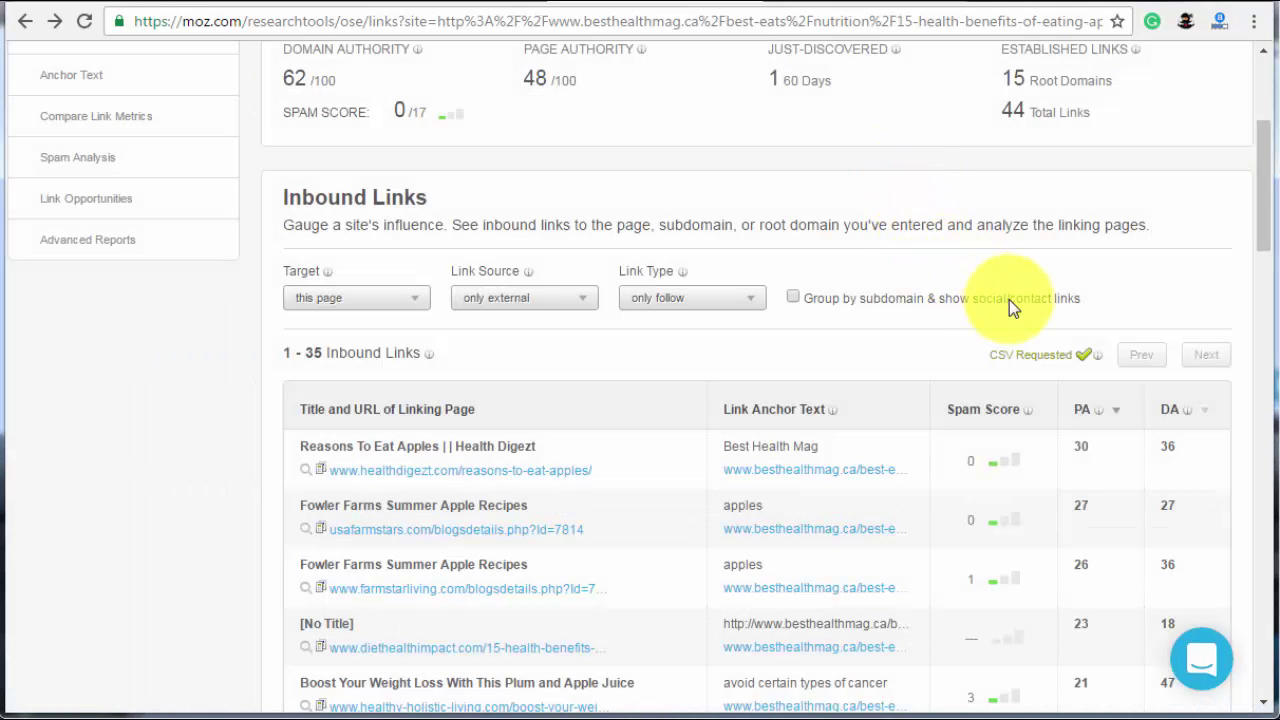
pyautogui.scroll(2, 1009, 302)
pyautogui.scroll(1, 1016, 302)
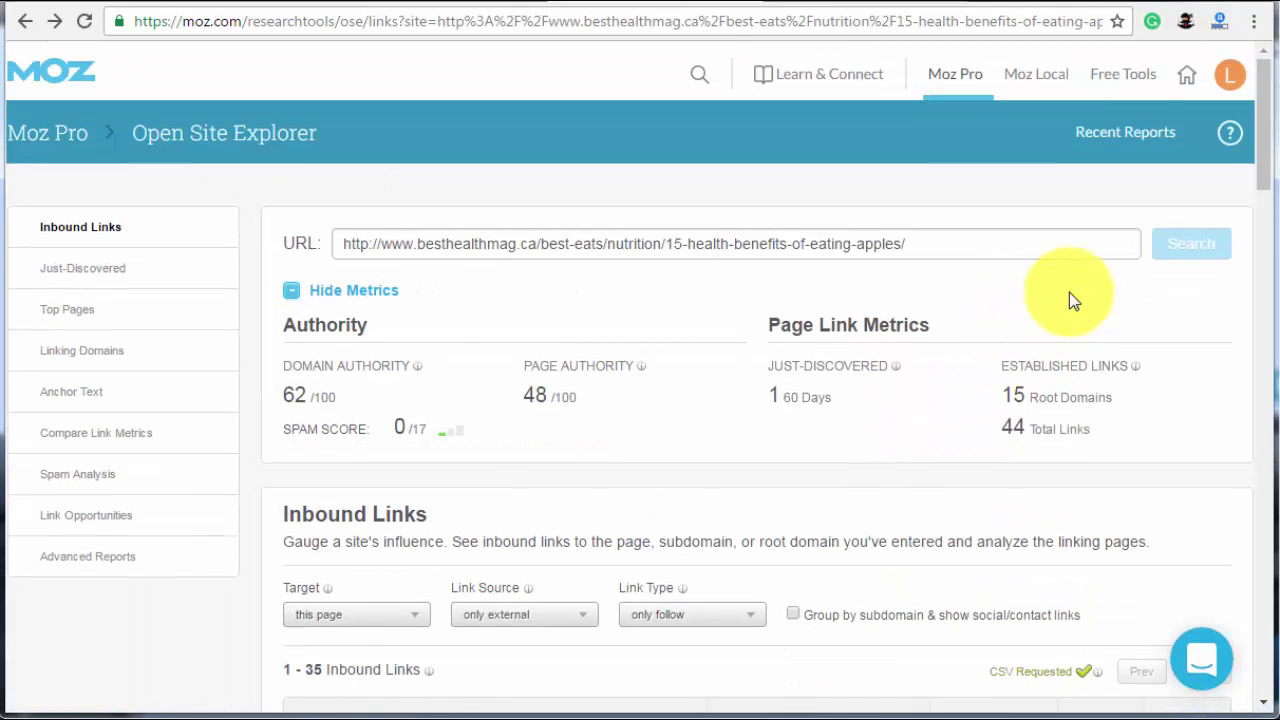
# - Check the recent CSV exports list and load ninjaoutreach.com
pyautogui.click(1135, 143)
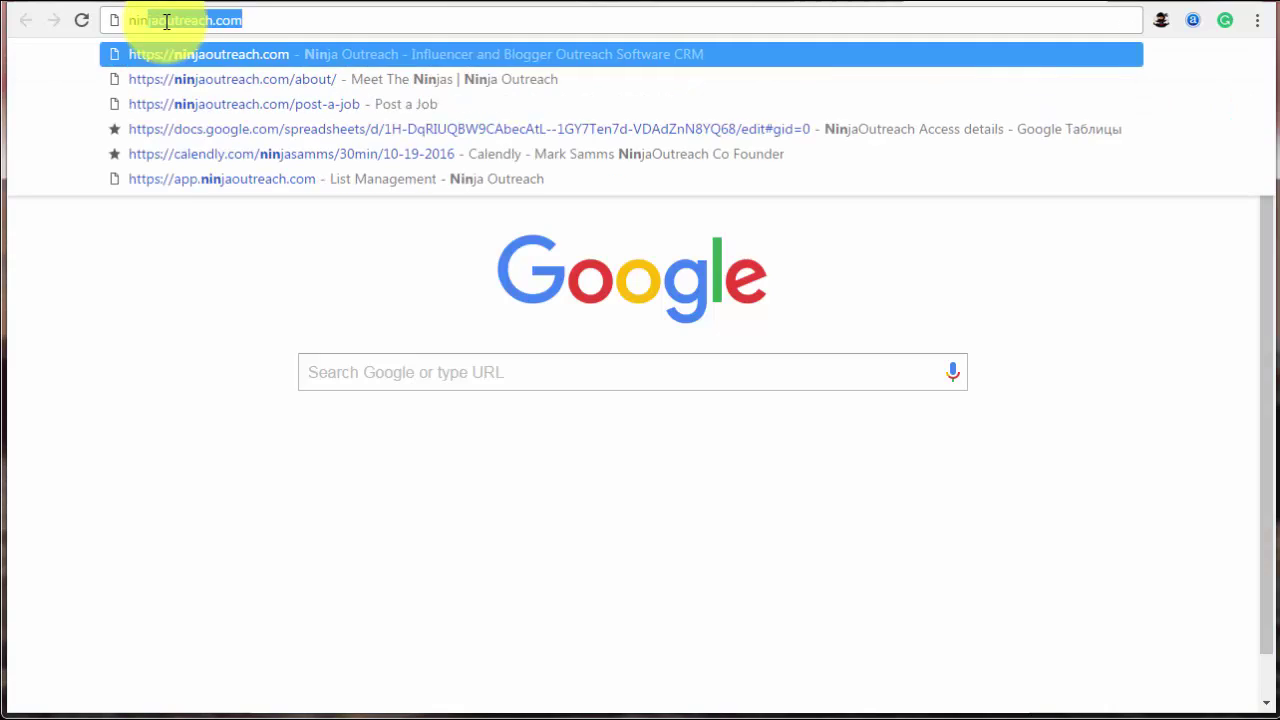
pyautogui.press('Return')
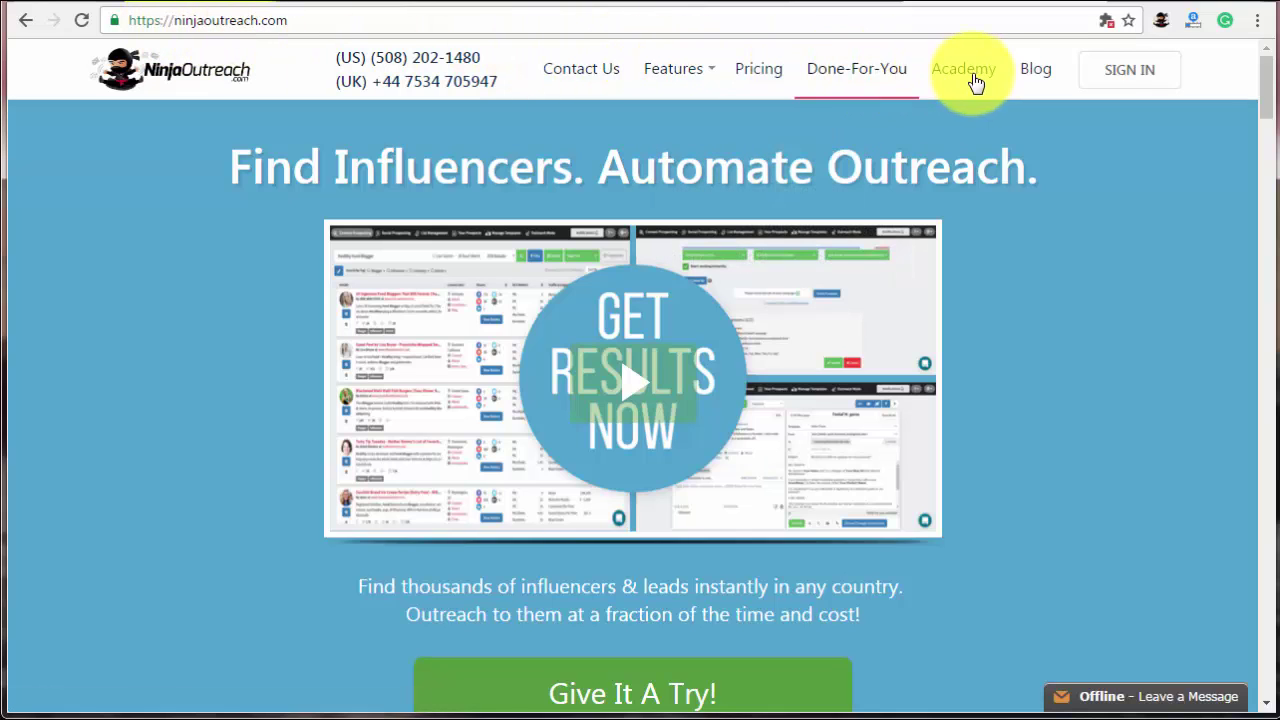
# - Create a new prospect list named 'skyscraper eating apples'
pyautogui.click(1133, 88)
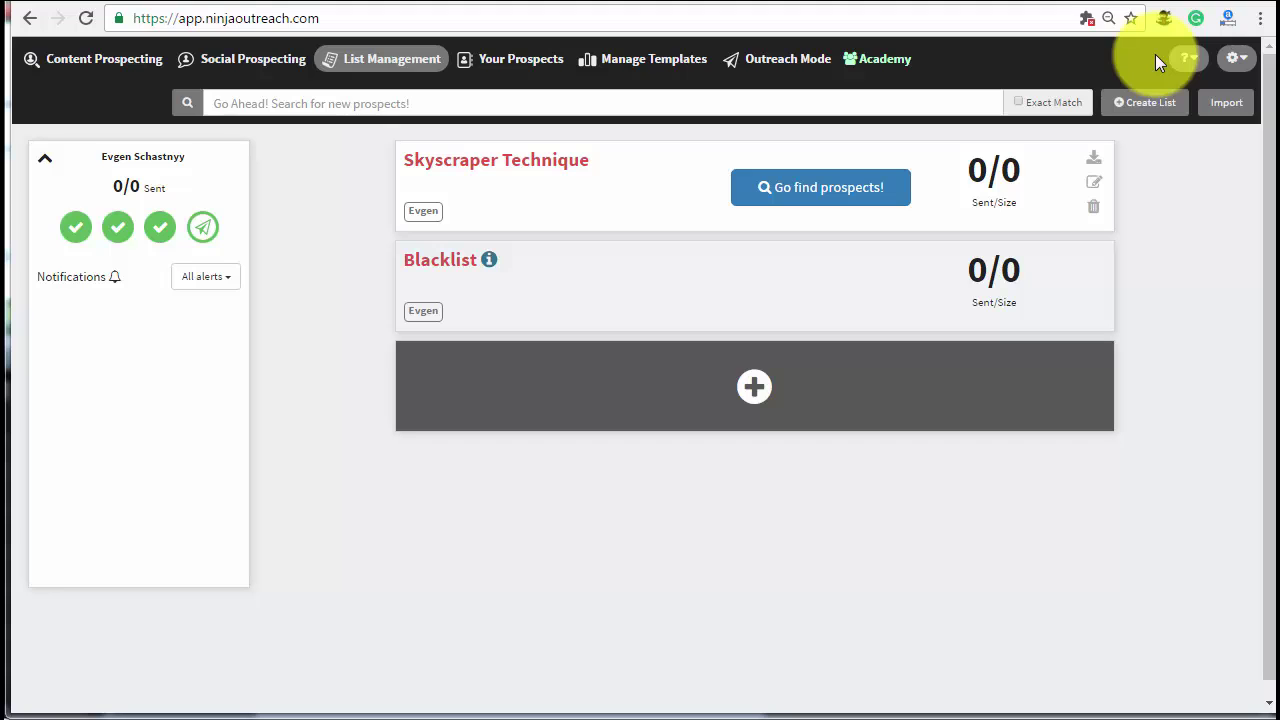
pyautogui.click(1157, 113)
pyautogui.click(575, 148)
pyautogui.write('skyscraper eating apples')
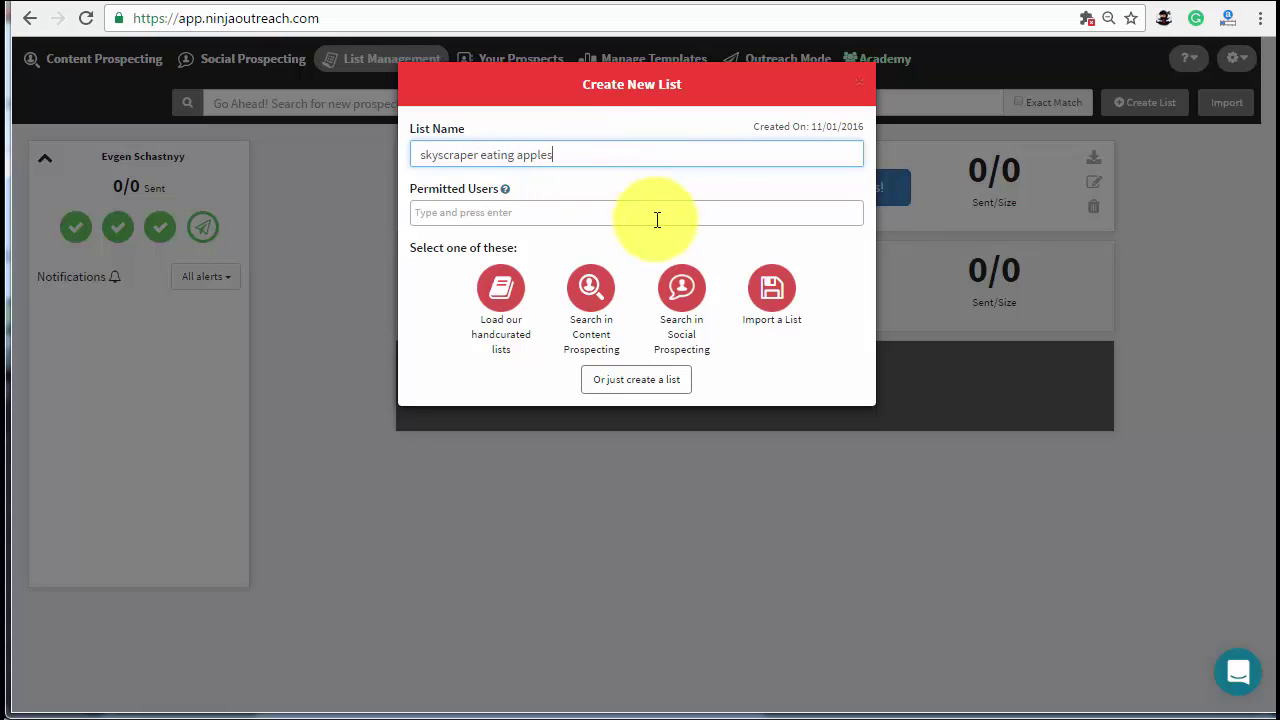
pyautogui.click(772, 300)
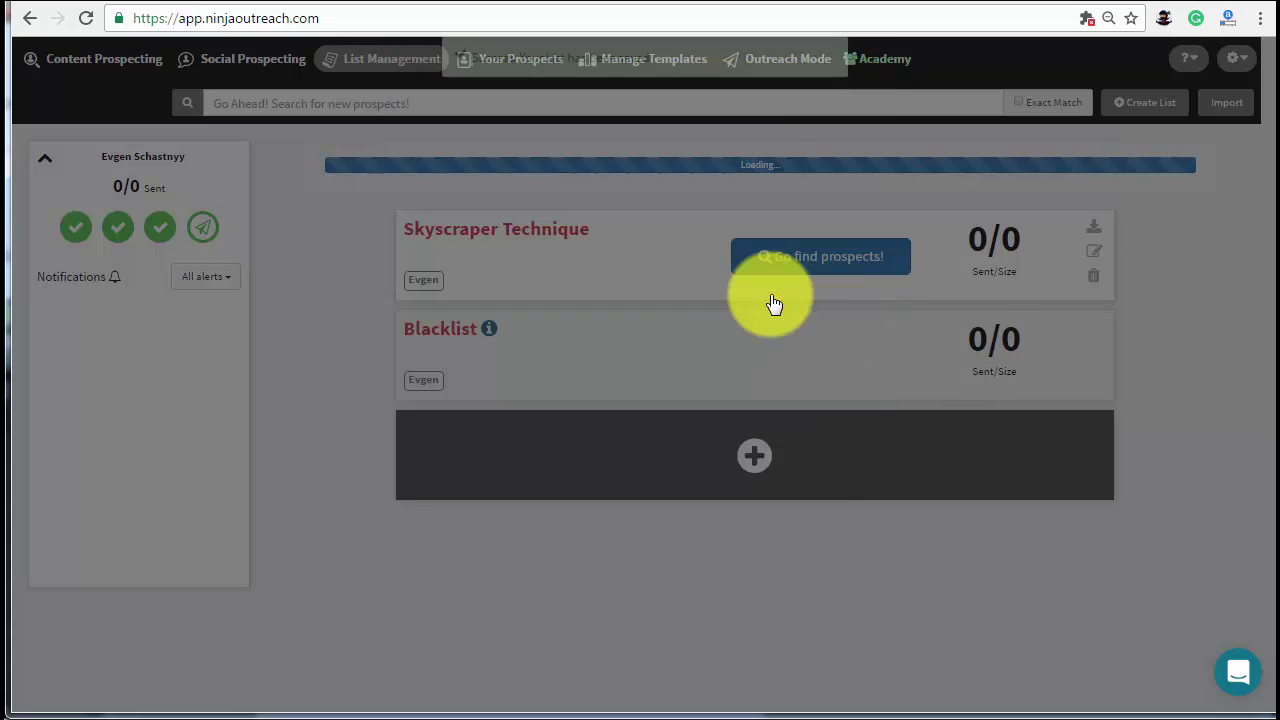
# - Import the Moz inbound-links CSV into the list using the MozOSE format
pyautogui.click(735, 314)
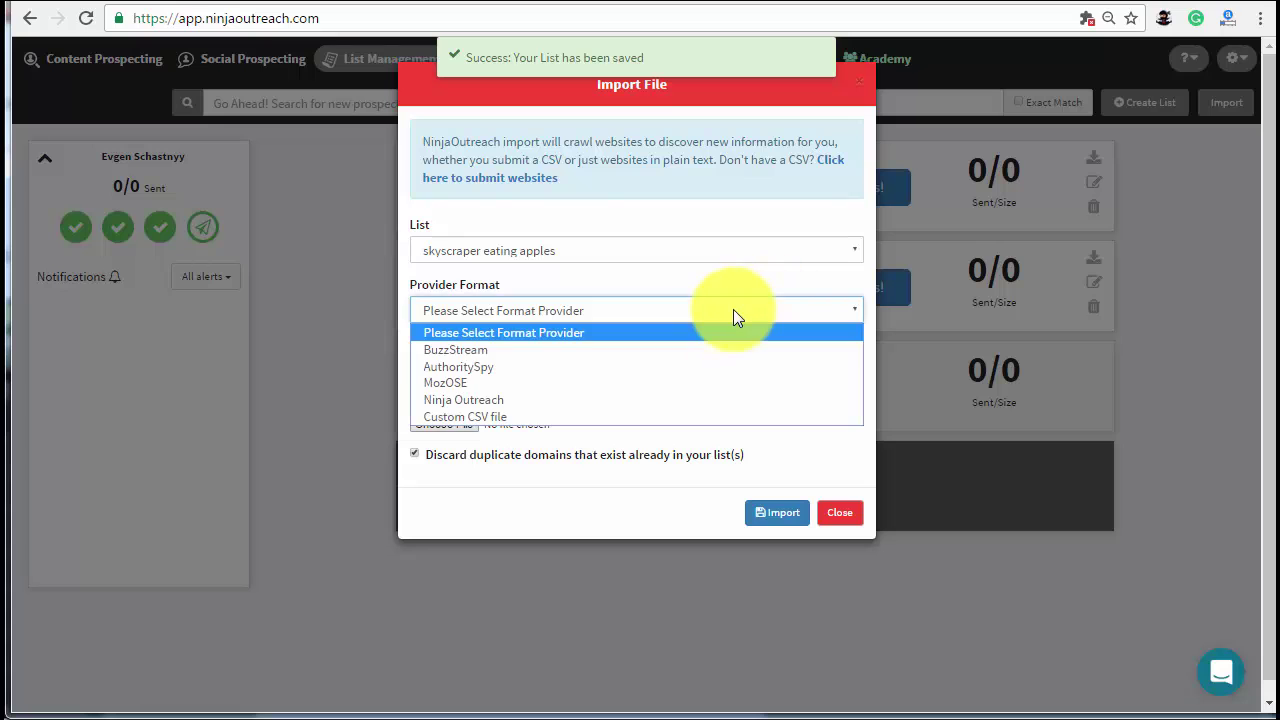
pyautogui.click(643, 384)
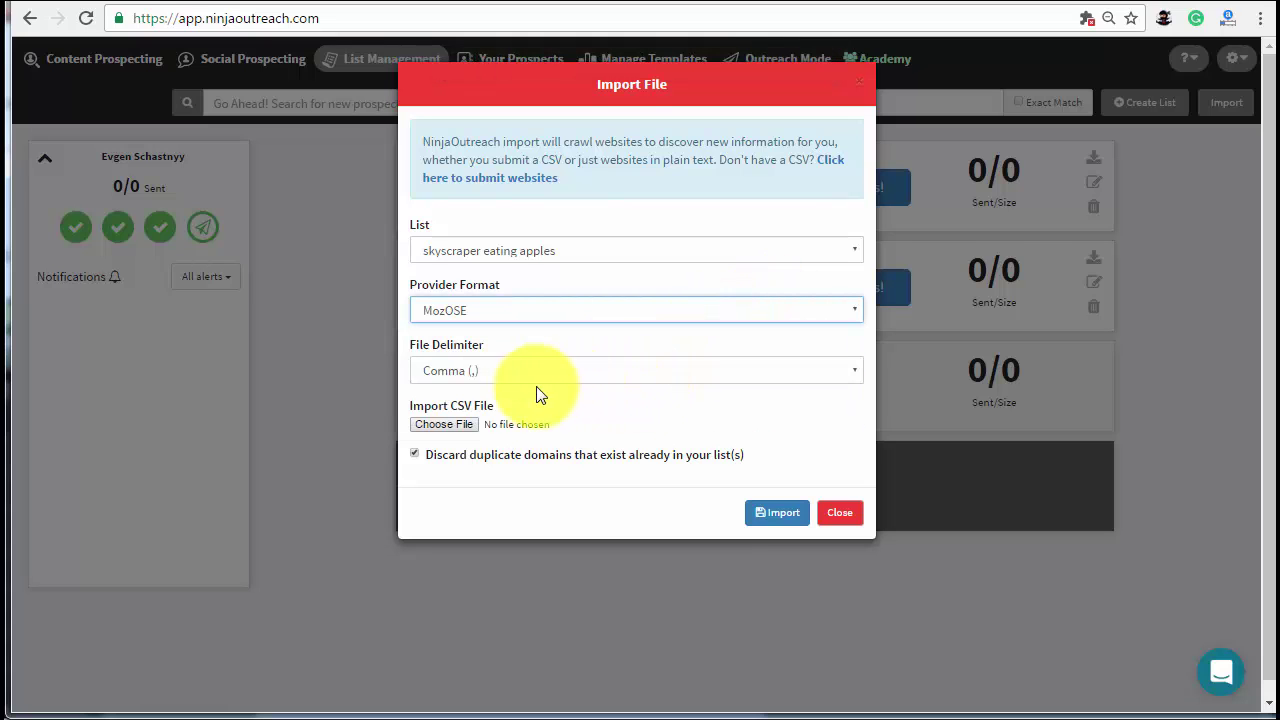
pyautogui.click(443, 421)
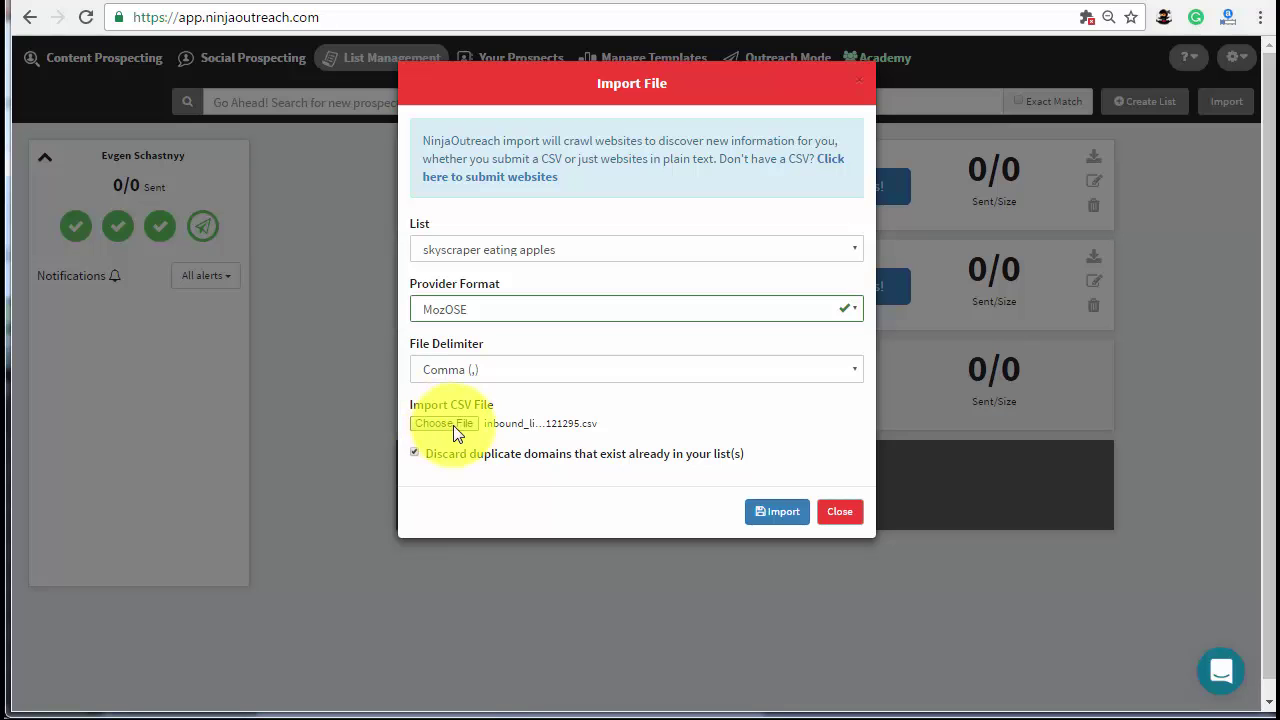
pyautogui.click(782, 514)
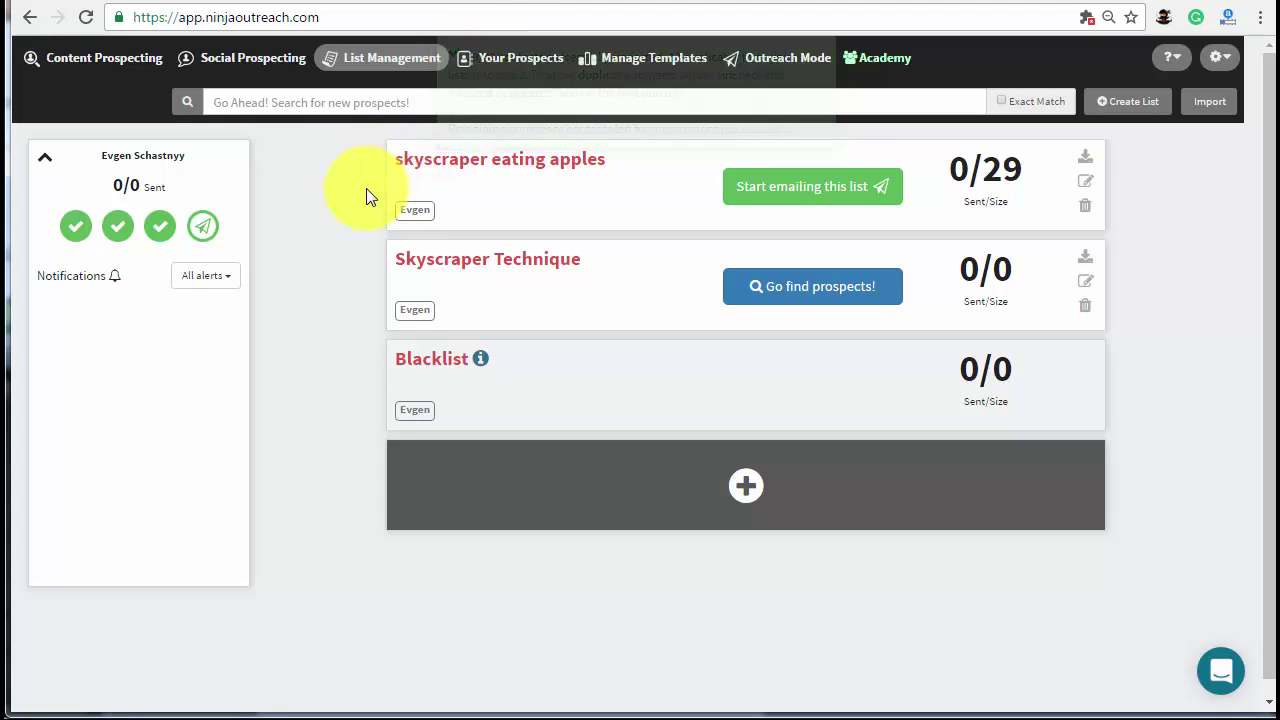
# - Start a new email template with subject 'A Quick Question About [Page Title]'
pyautogui.click(662, 66)
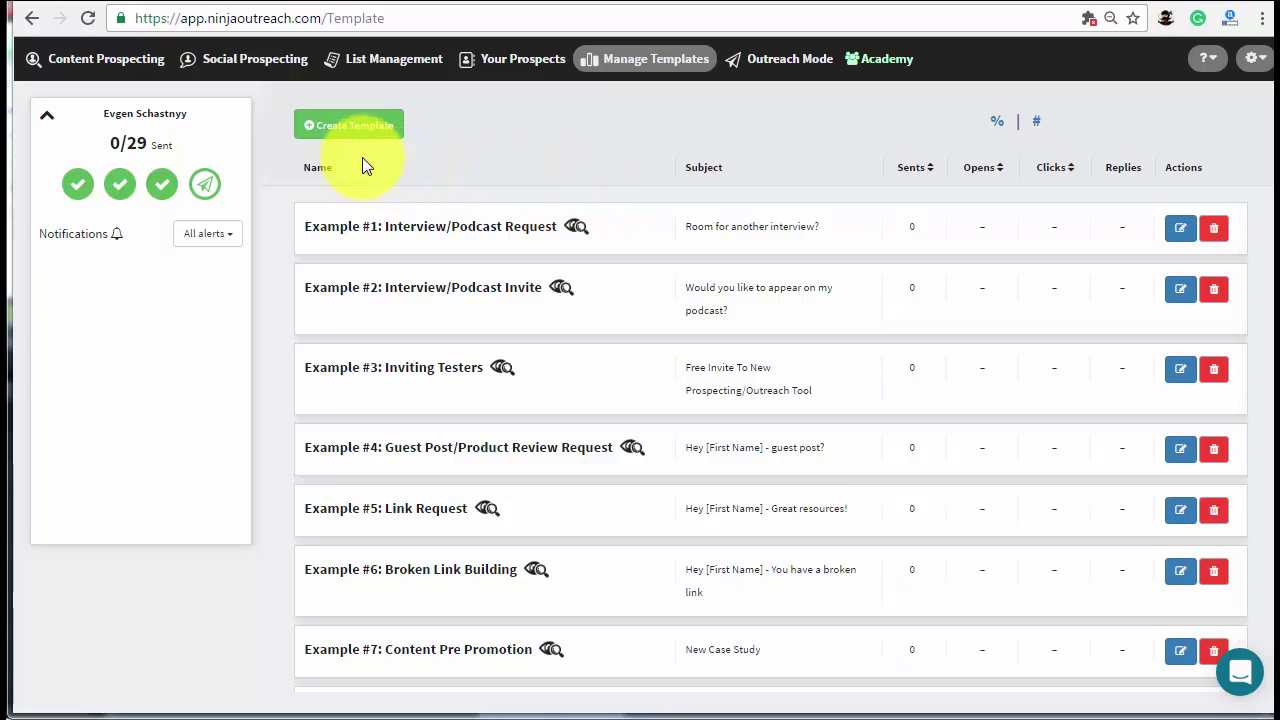
pyautogui.click(351, 130)
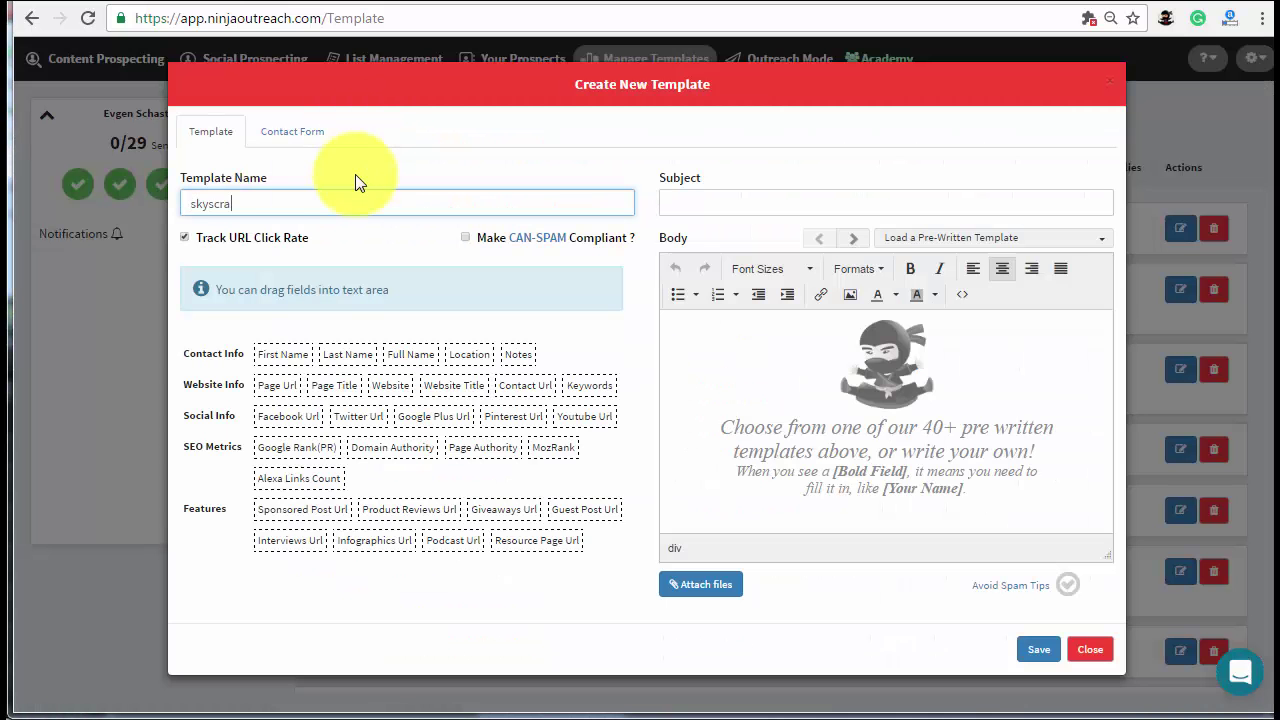
pyautogui.click(677, 205)
pyautogui.write('A Quick Question About')
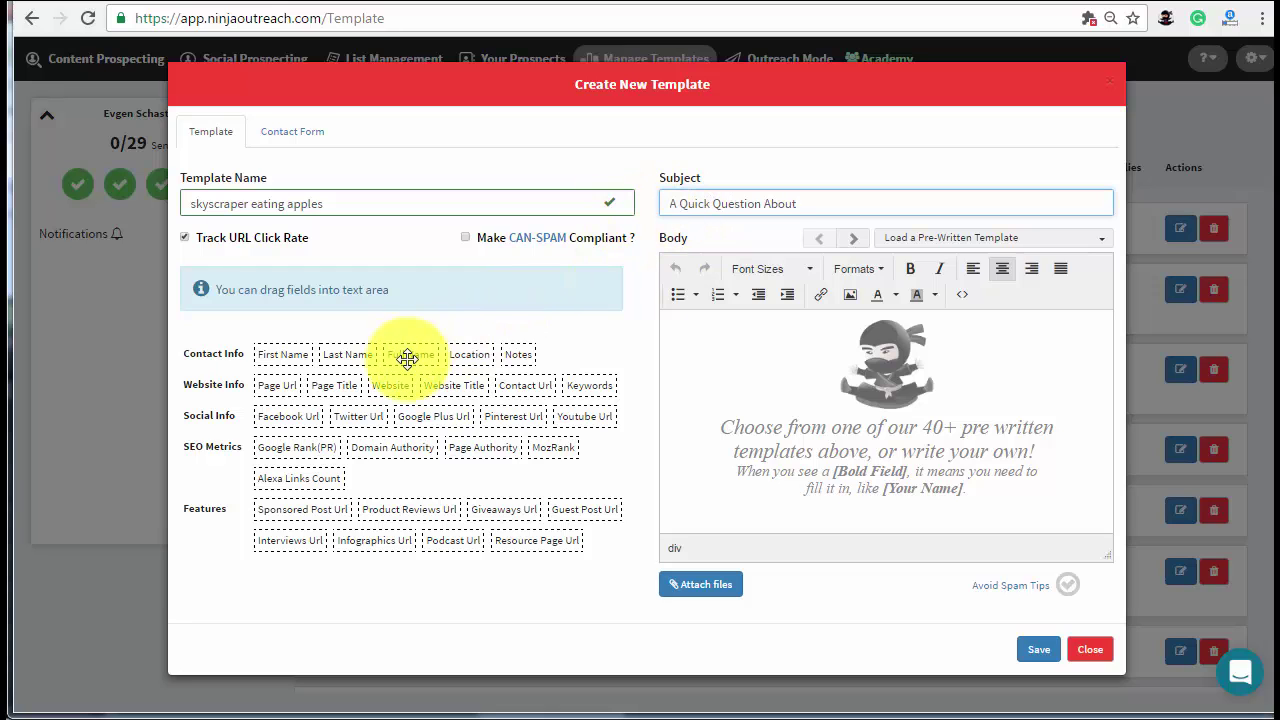
pyautogui.moveTo(328, 385); pyautogui.dragTo(834, 201)
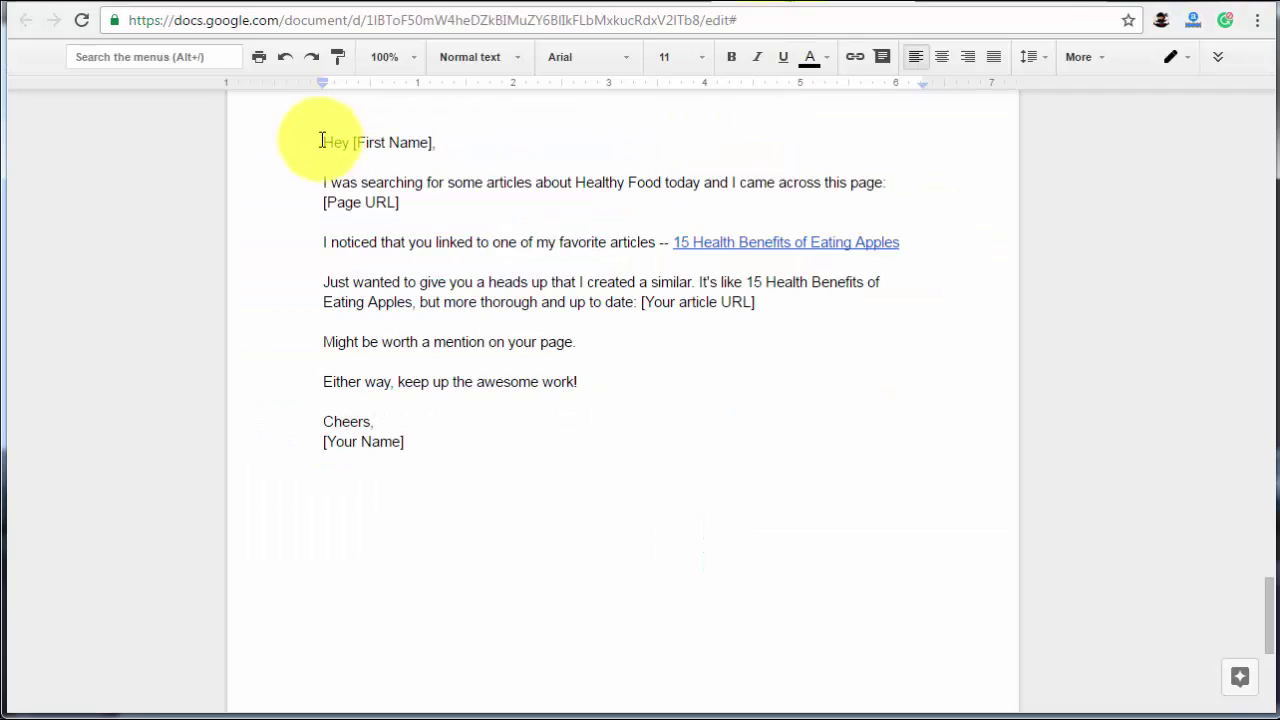
# - Paste the outreach email body, fill the sign-off name, and bold the article URL placeholder
pyautogui.moveTo(321, 140); pyautogui.dragTo(405, 442)
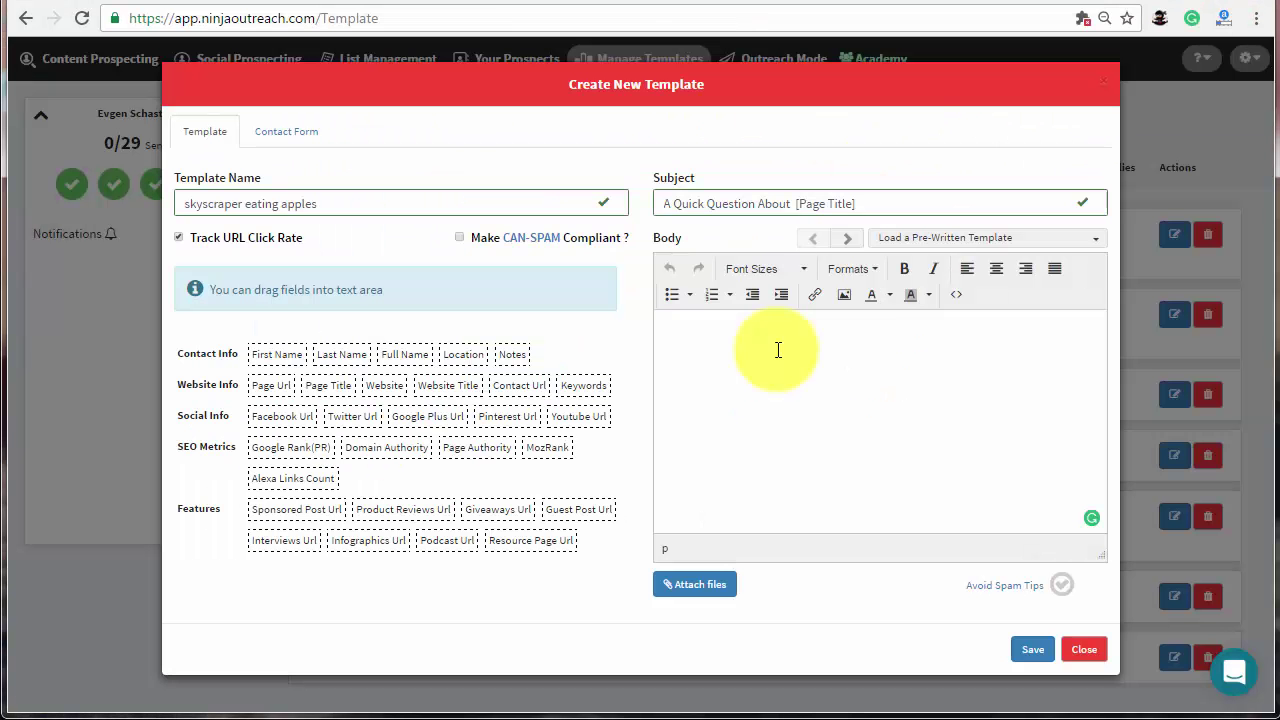
pyautogui.write("Hey [First Name], I was searching for some articles about Healthy Food today and I came across this page: [Page Title] I noticed that you linked to one of my favorite articles -- 15 Health Benefits of Eating Apples Just wanted to give you a heads up that I created a similar. It's like 15 Health Benefits of Eating Apples, but more thorough and up to date: [Your article URL] Might be worth a mention on your page. Either way, keep up the awesome work! Cheers, [Your Name]")
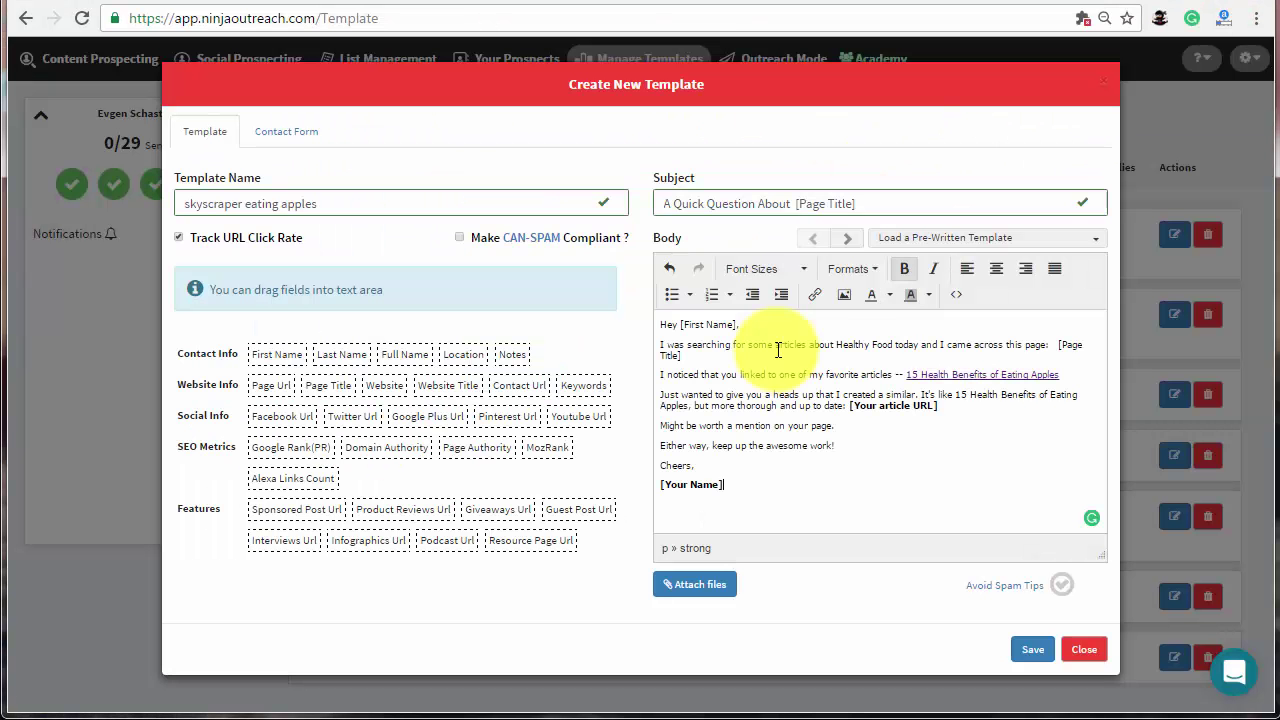
pyautogui.moveTo(737, 483); pyautogui.dragTo(653, 500)
pyautogui.write('Evgen')
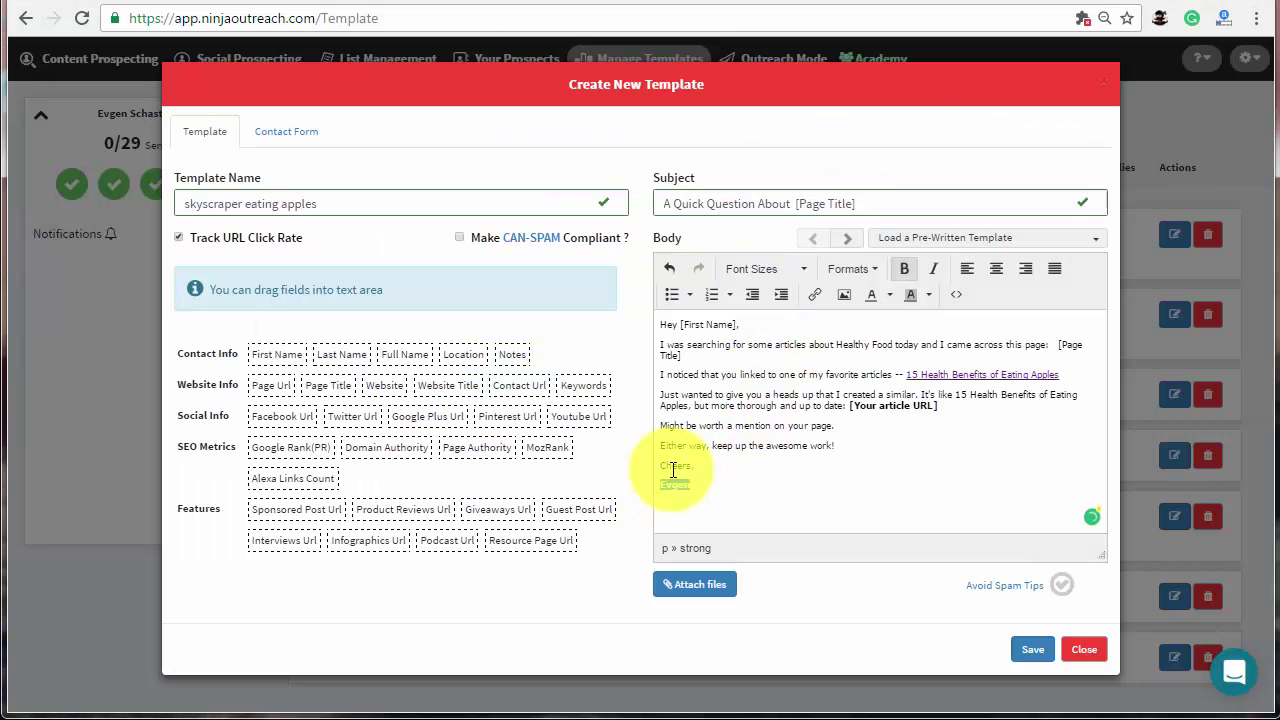
pyautogui.moveTo(848, 406); pyautogui.dragTo(937, 406)
pyautogui.hotkey('ctrl', 'b')
pyautogui.moveTo(1059, 374); pyautogui.dragTo(929, 371)
pyautogui.click(903, 377)
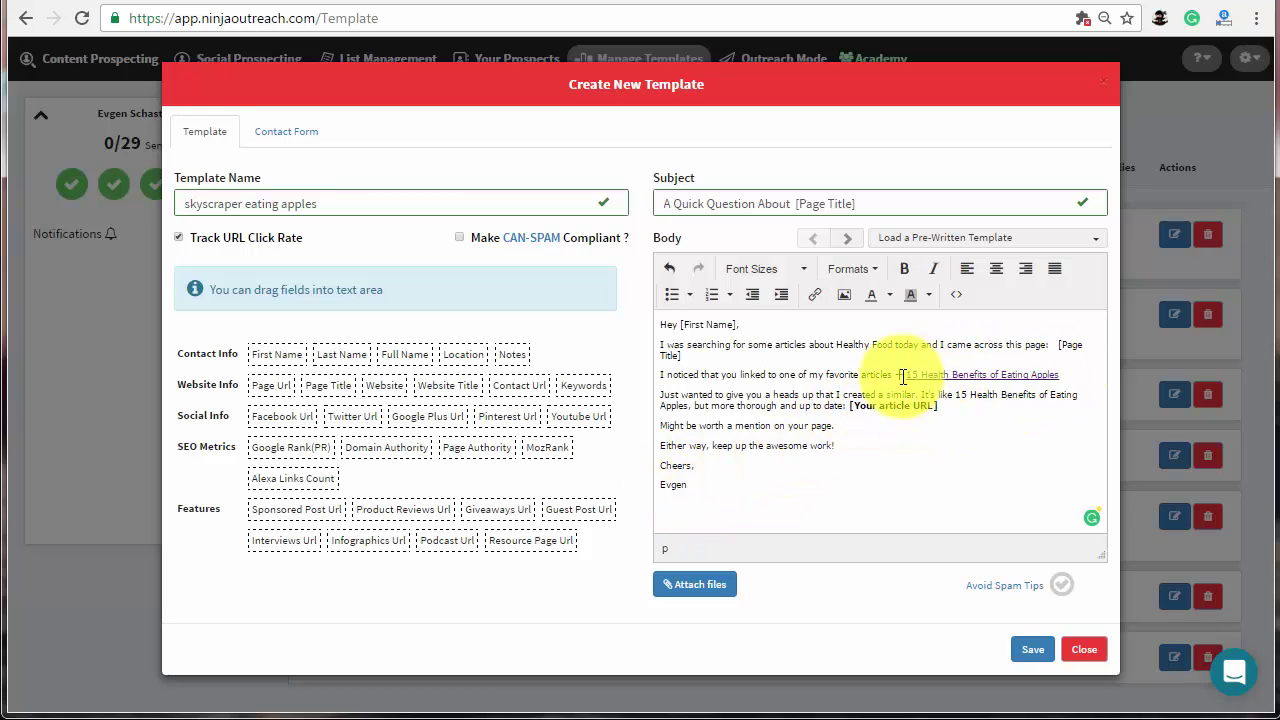
# - Enter the contact-form sender's names, company NinjaOutreach, website and e-mail as defaults
pyautogui.click(293, 145)
pyautogui.click(338, 240)
pyautogui.press('Tab')
pyautogui.press('Tab')
pyautogui.press('Tab')
pyautogui.press('Tab')
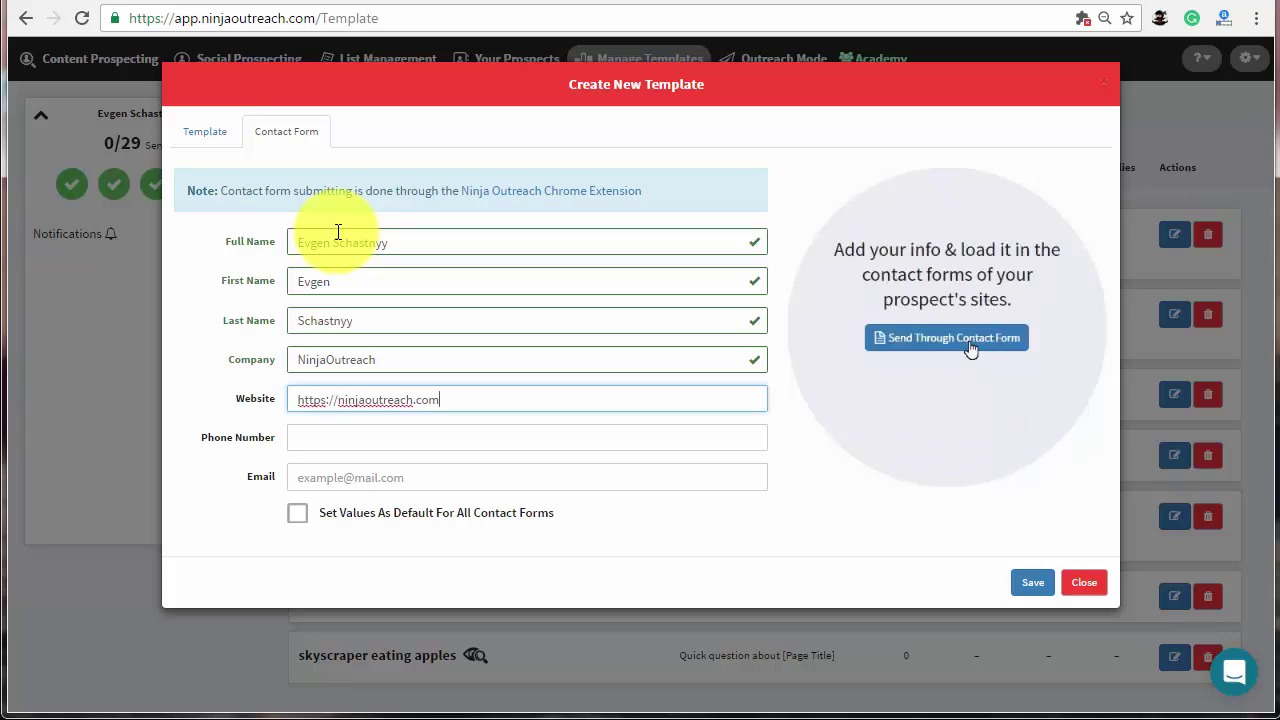
pyautogui.press('Tab')
pyautogui.press('Tab')
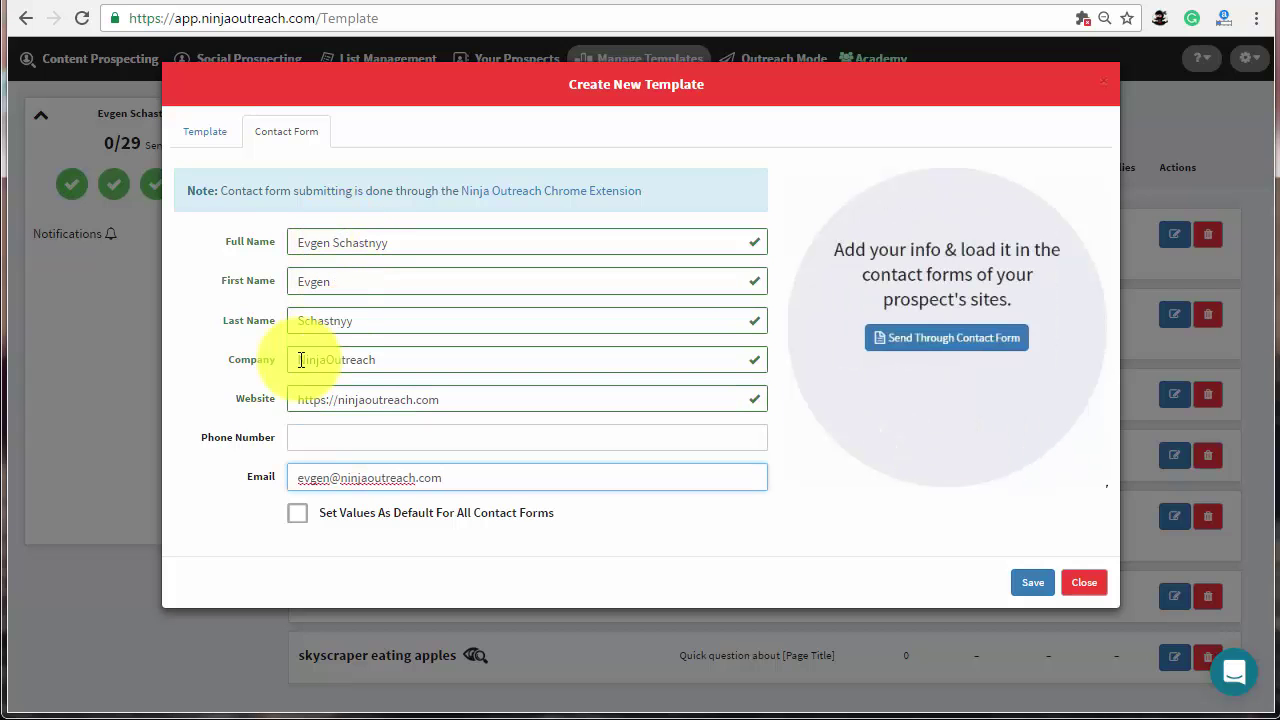
pyautogui.click(297, 512)
# - Save the template and open the Outreach Mode Check & send email inbox
pyautogui.click(1021, 586)
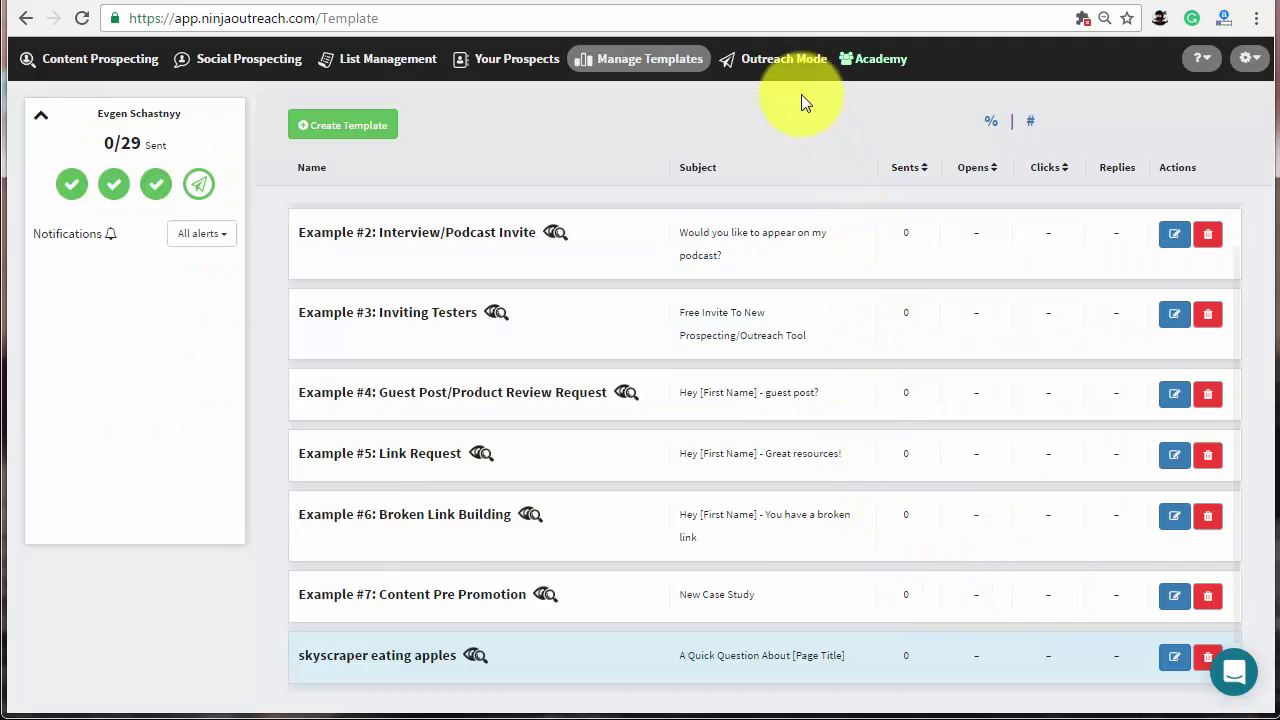
pyautogui.click(782, 62)
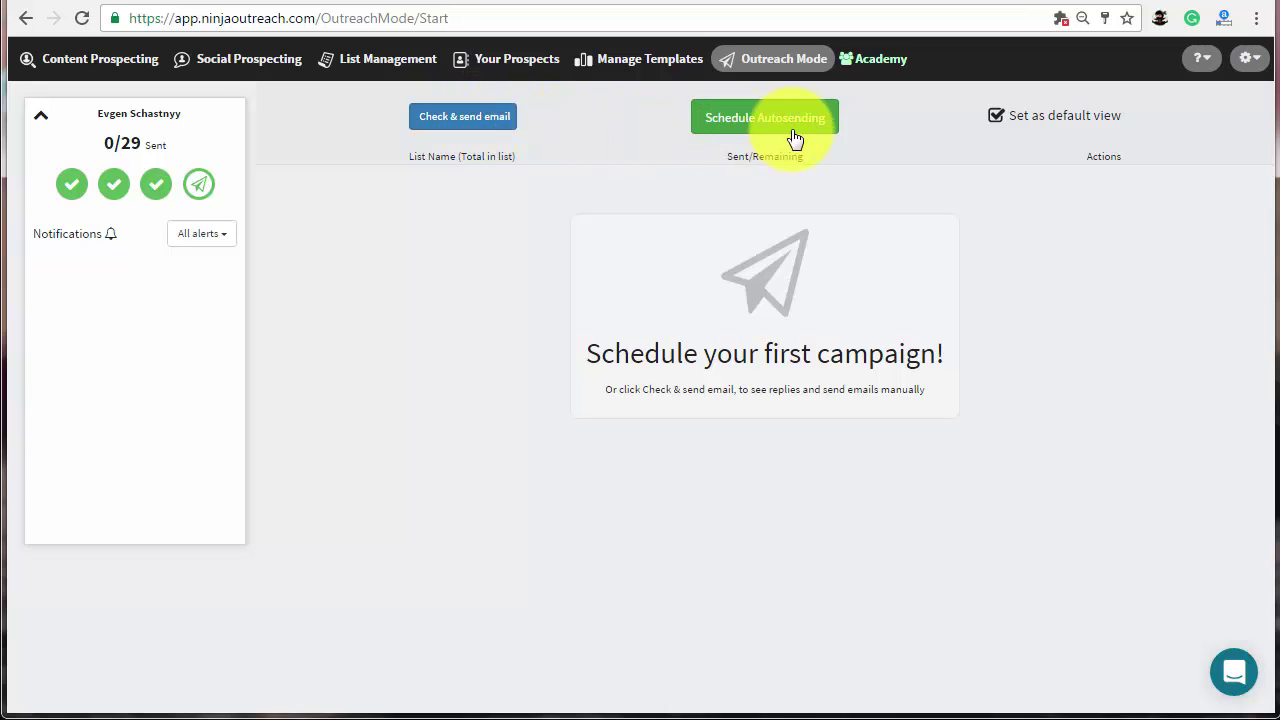
pyautogui.click(481, 126)
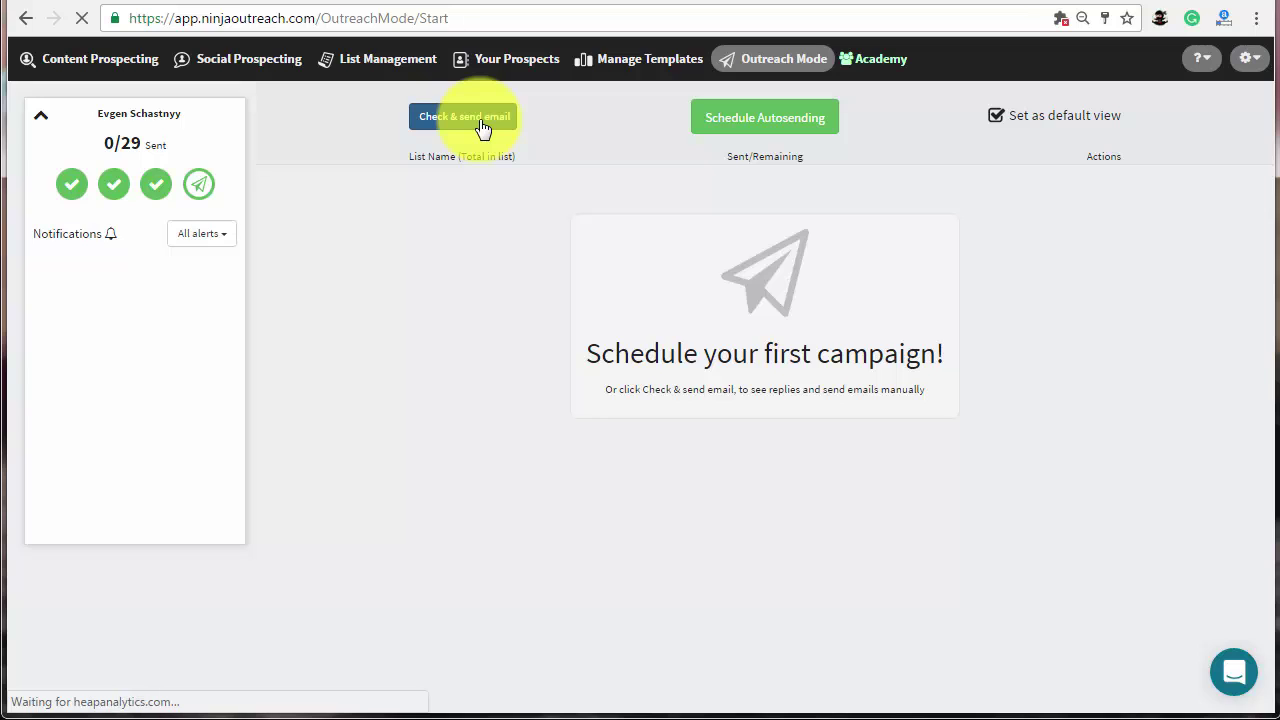
# - Load the skyscraper eating apples list and apply its template to a prospect's email
pyautogui.click(494, 119)
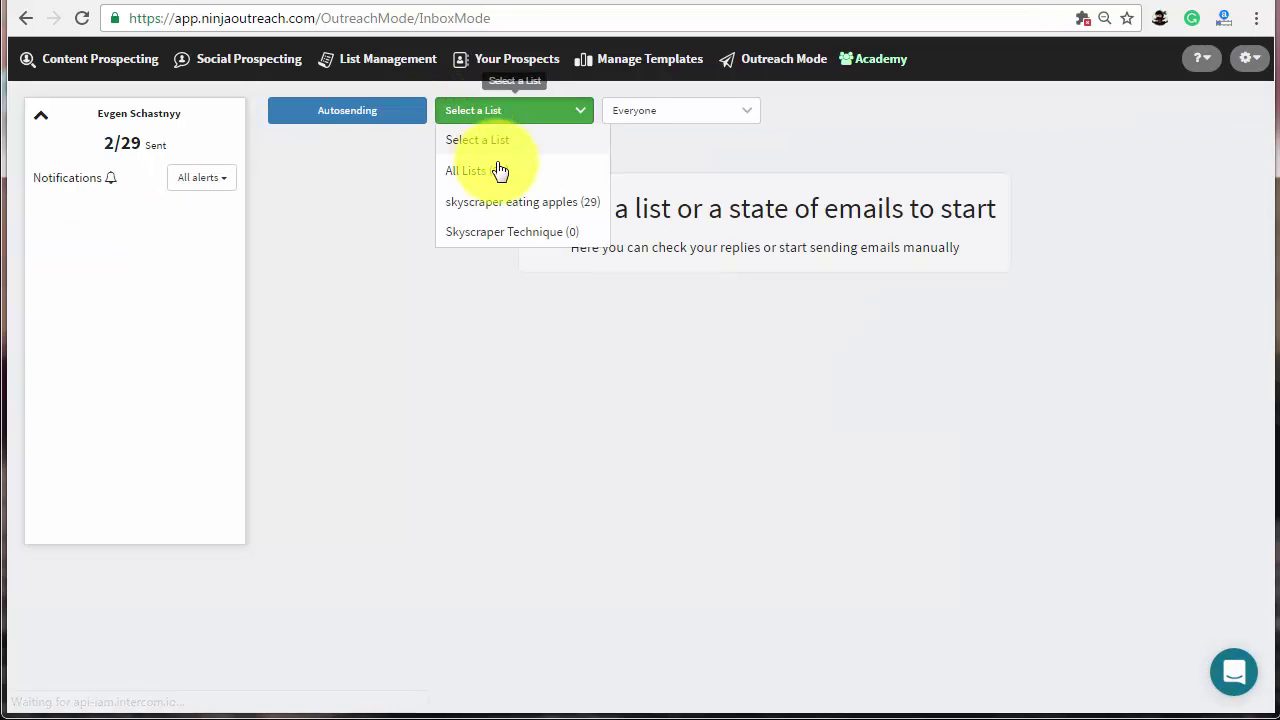
pyautogui.click(503, 200)
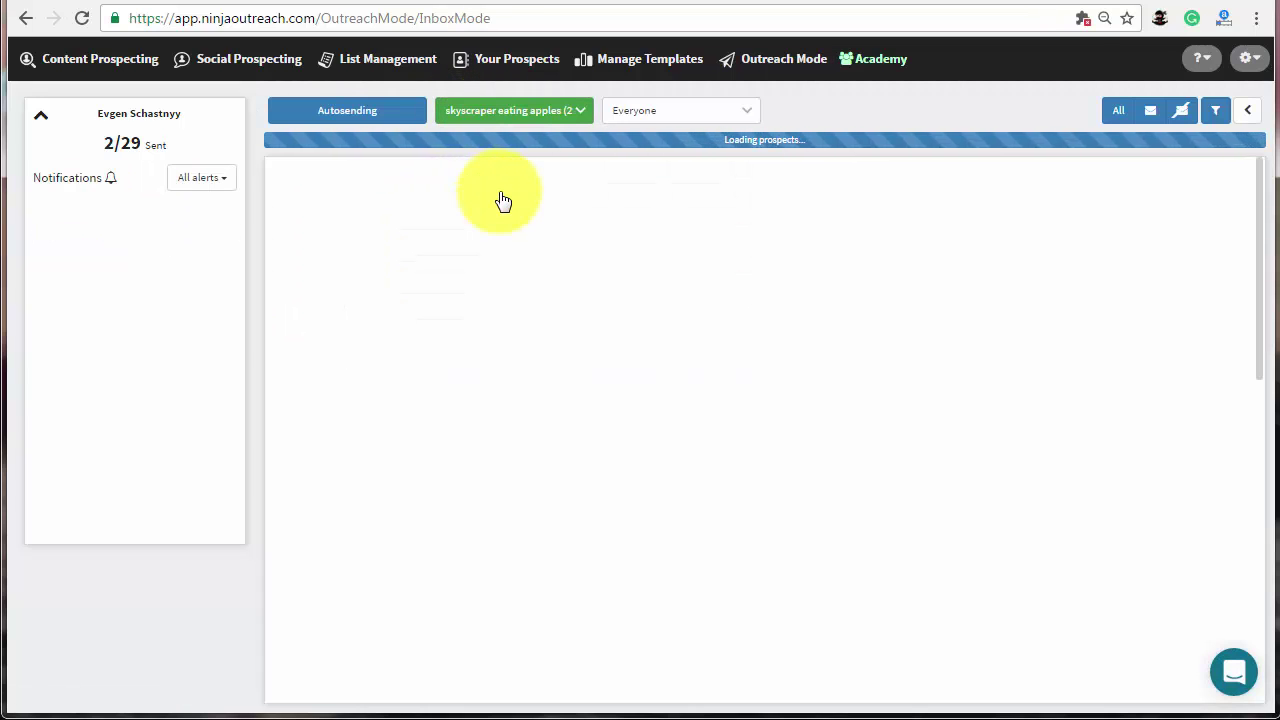
pyautogui.click(507, 246)
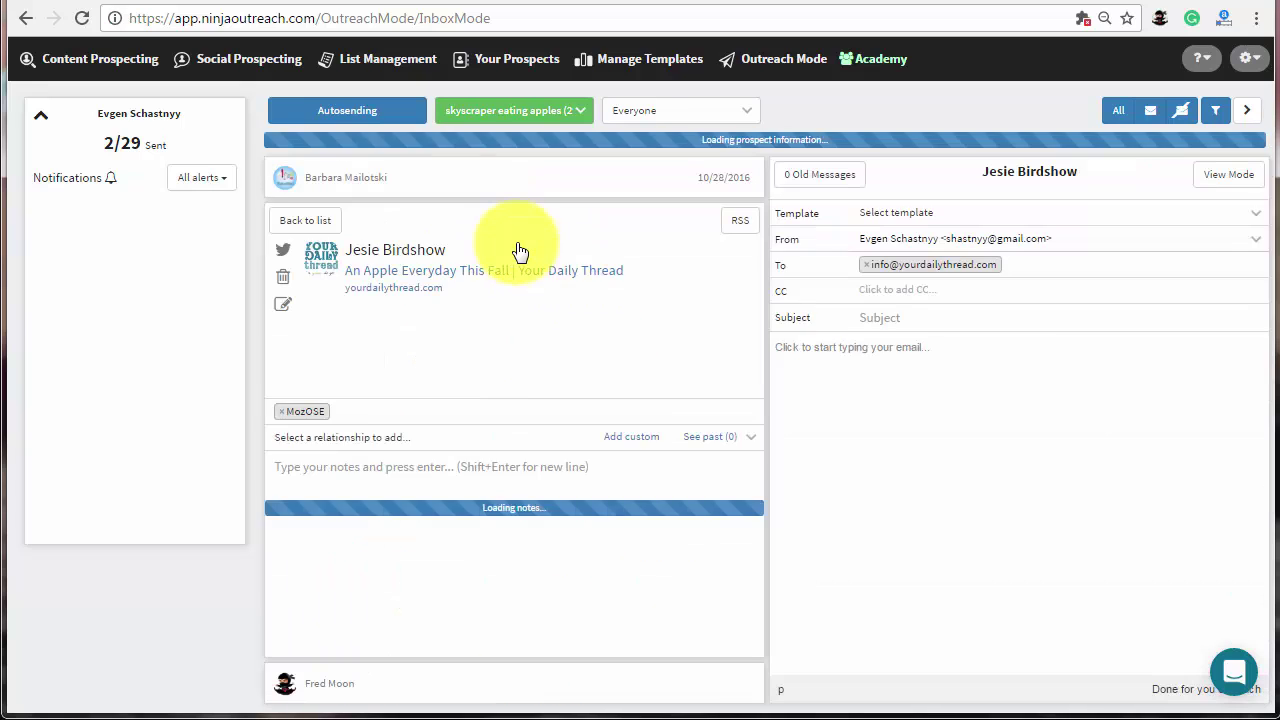
pyautogui.click(977, 191)
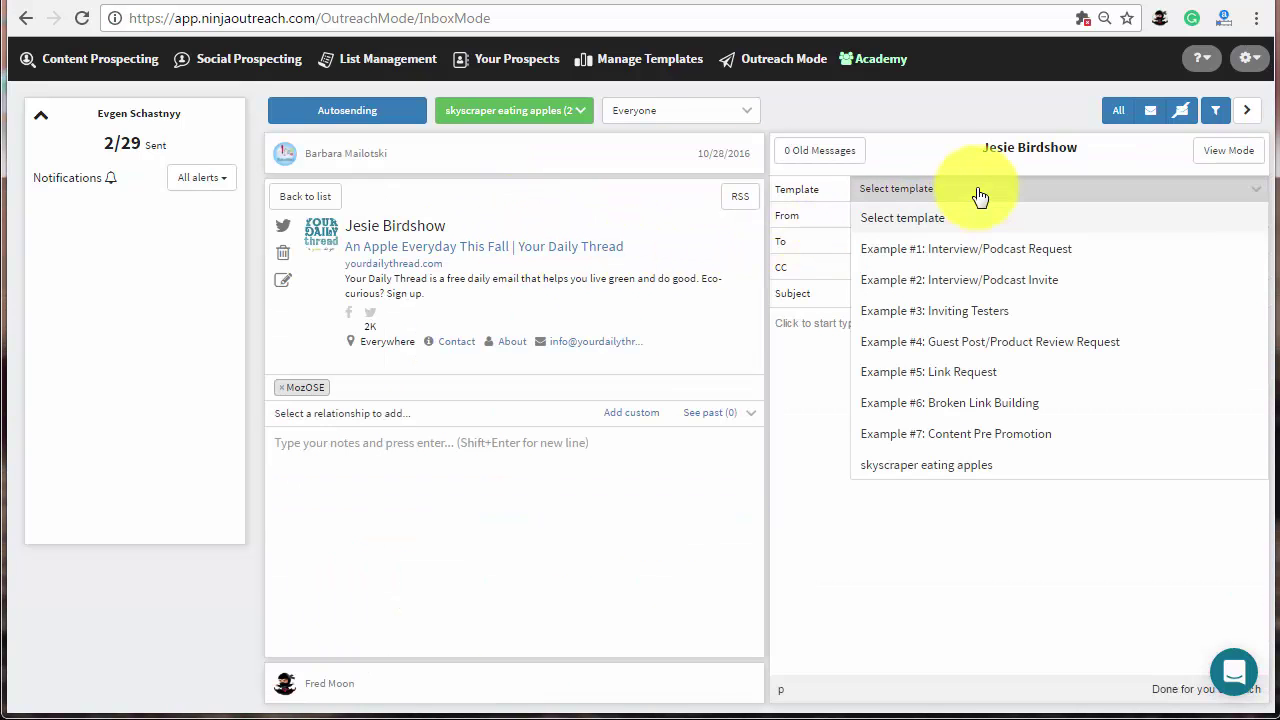
pyautogui.click(945, 464)
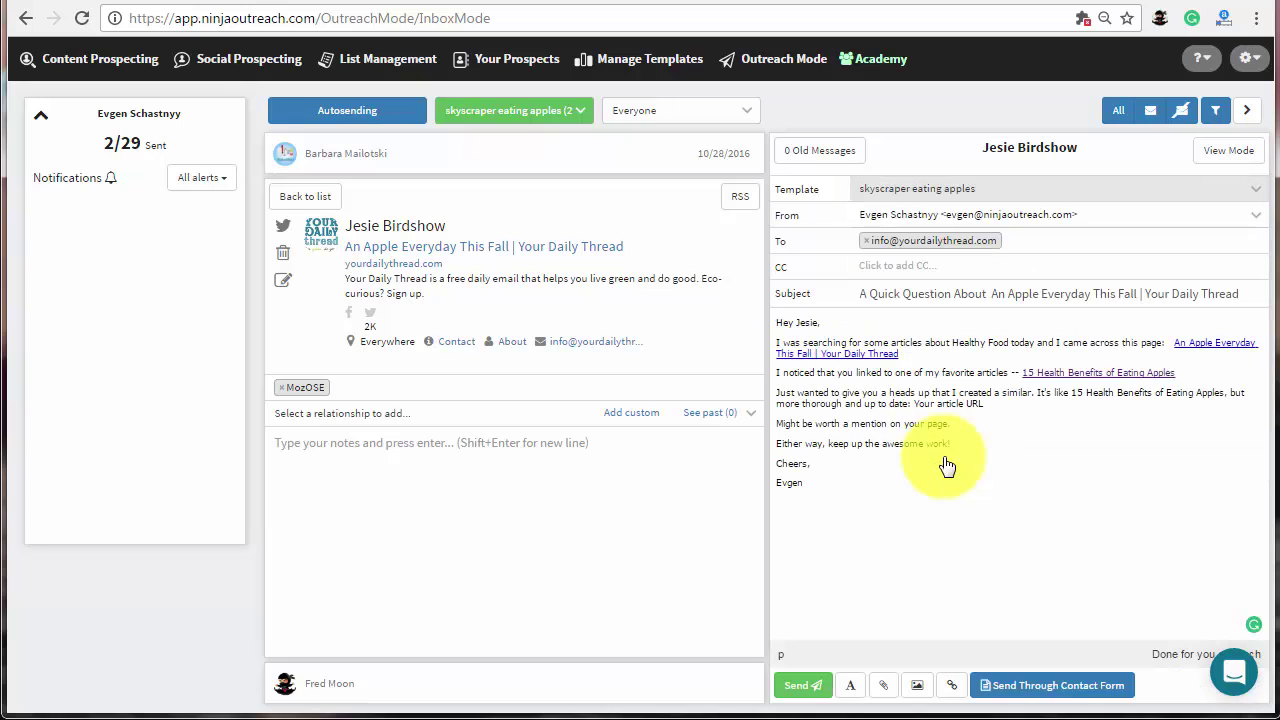
pyautogui.doubleClick(806, 322)
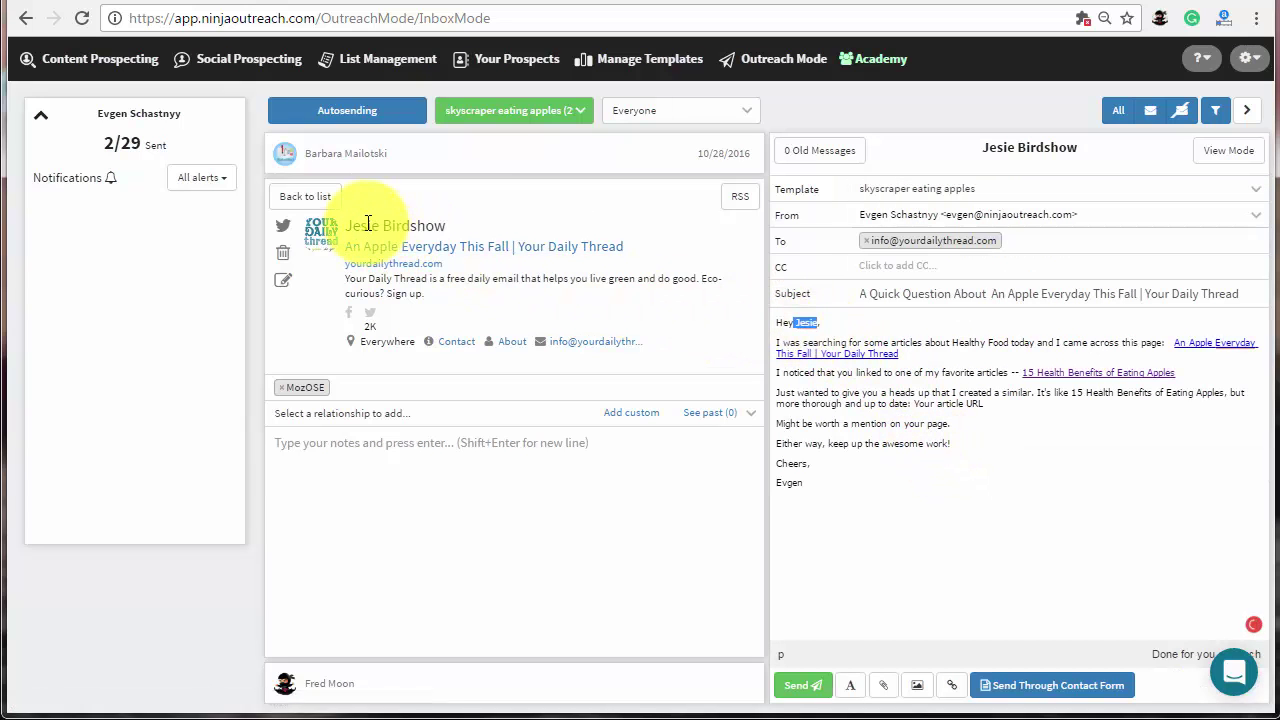
# - Start a scheduled campaign using the skyscraper eating apples list, template and sender account
pyautogui.click(364, 118)
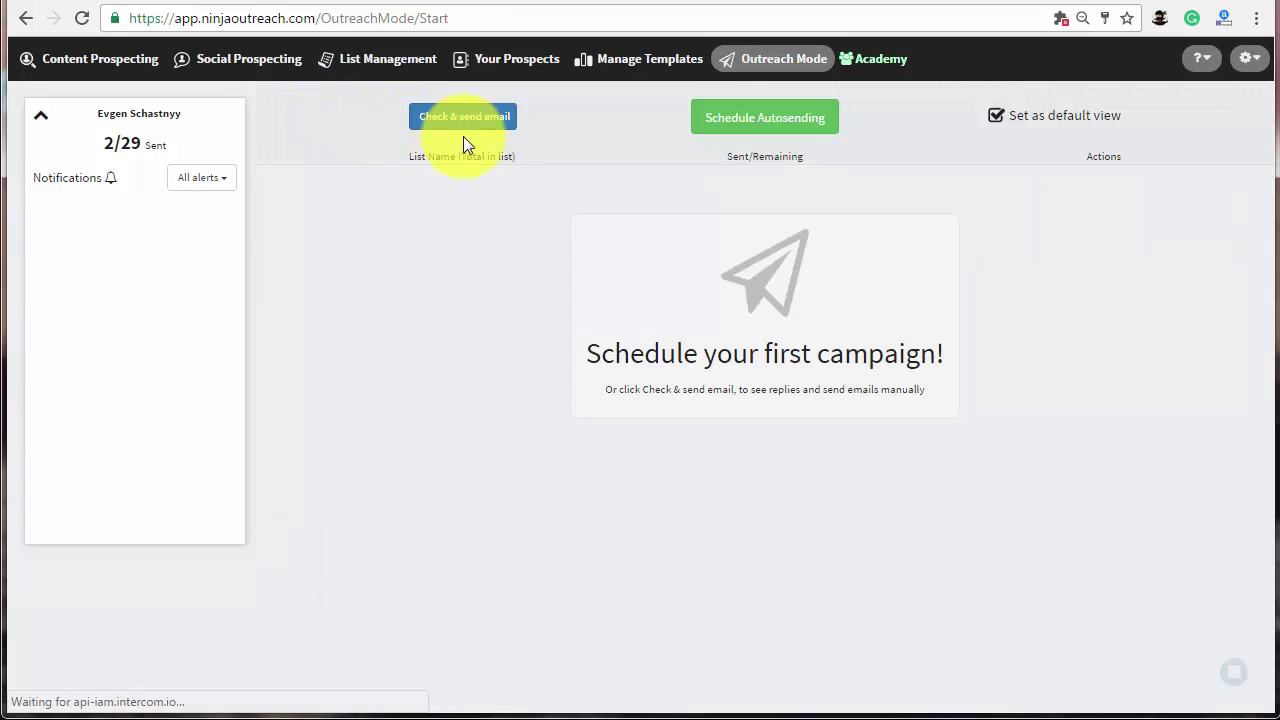
pyautogui.click(740, 137)
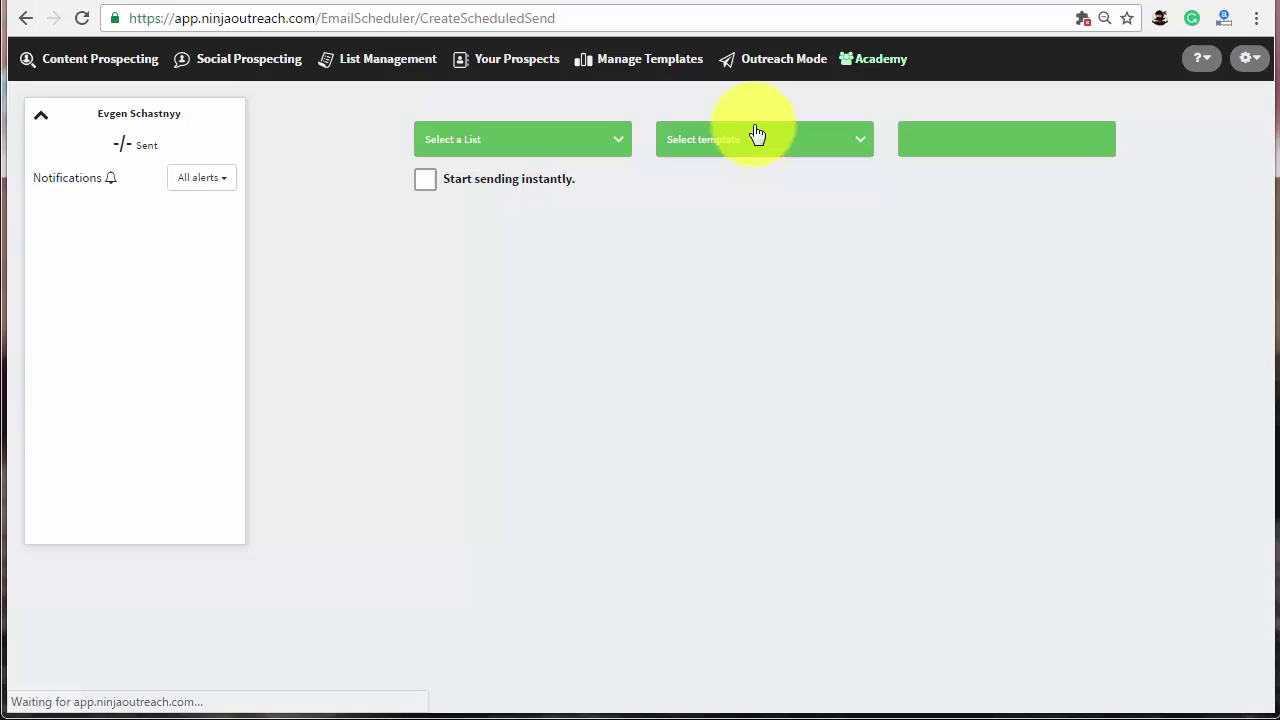
pyautogui.click(597, 149)
pyautogui.click(556, 203)
pyautogui.click(686, 150)
pyautogui.click(712, 420)
pyautogui.click(930, 156)
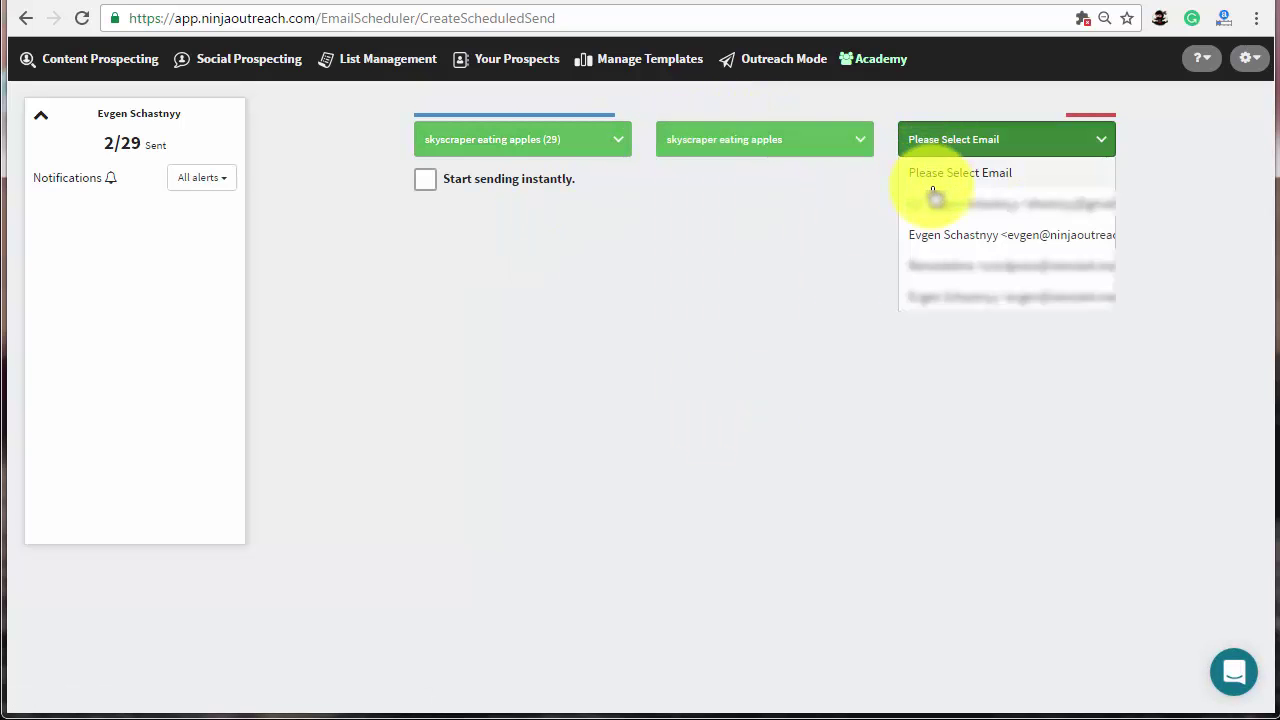
pyautogui.click(931, 233)
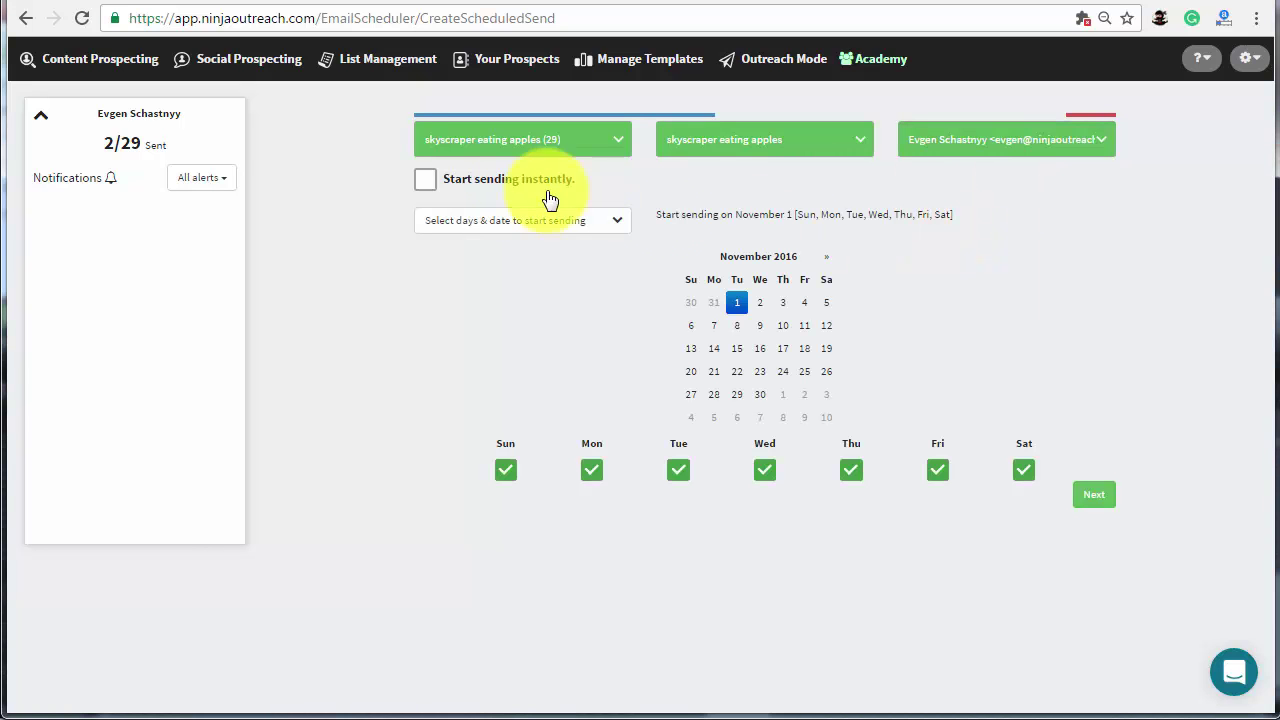
# - Set the campaign start date to November 9, sending Tuesday through Saturday
pyautogui.click(424, 181)
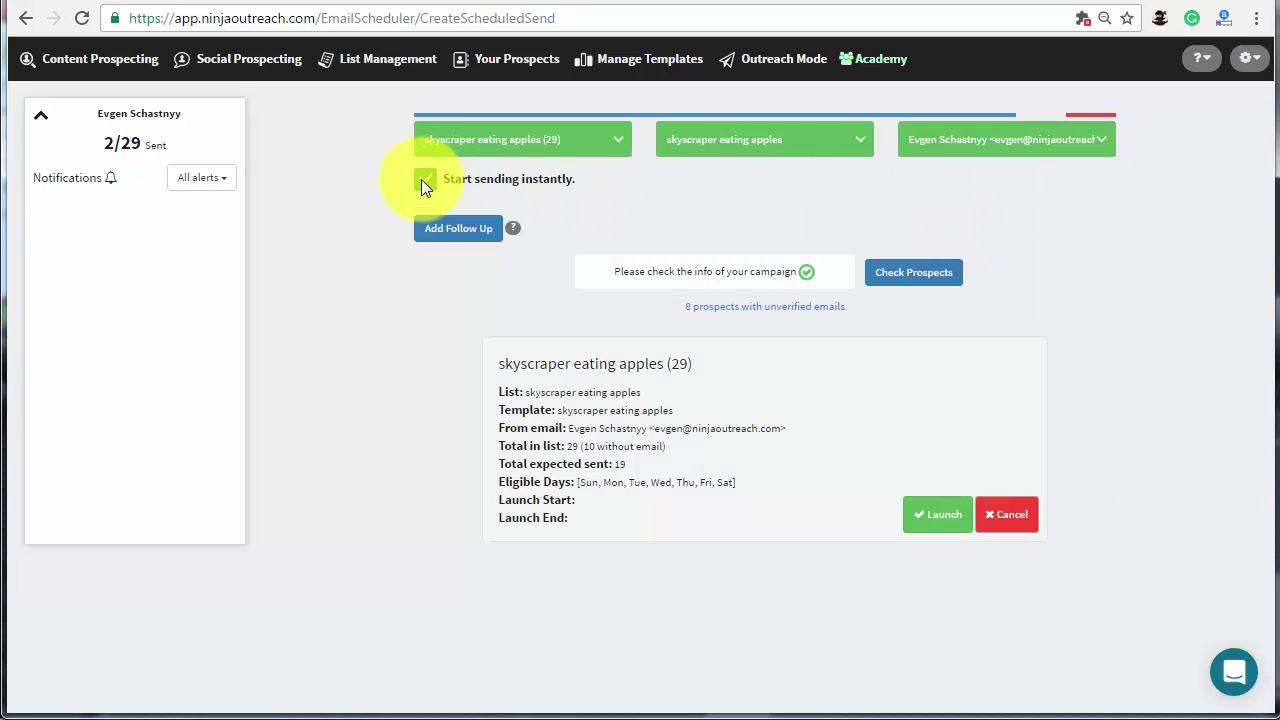
pyautogui.click(423, 180)
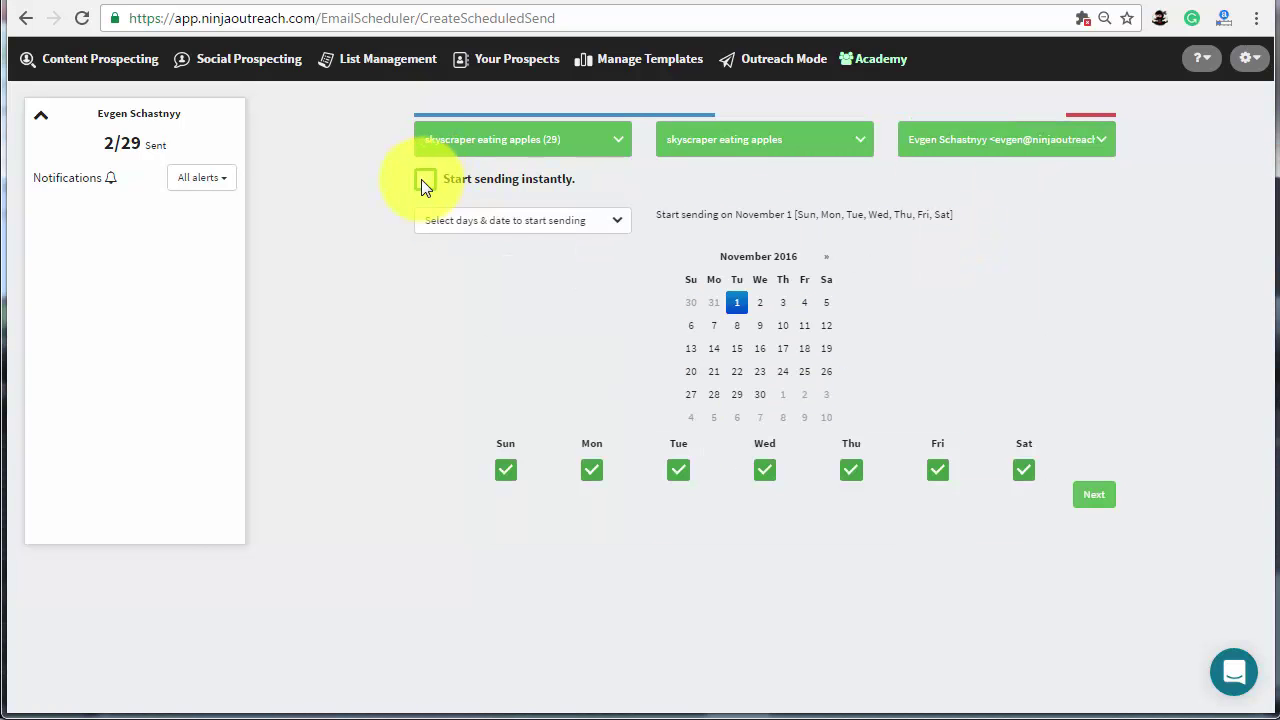
pyautogui.click(762, 327)
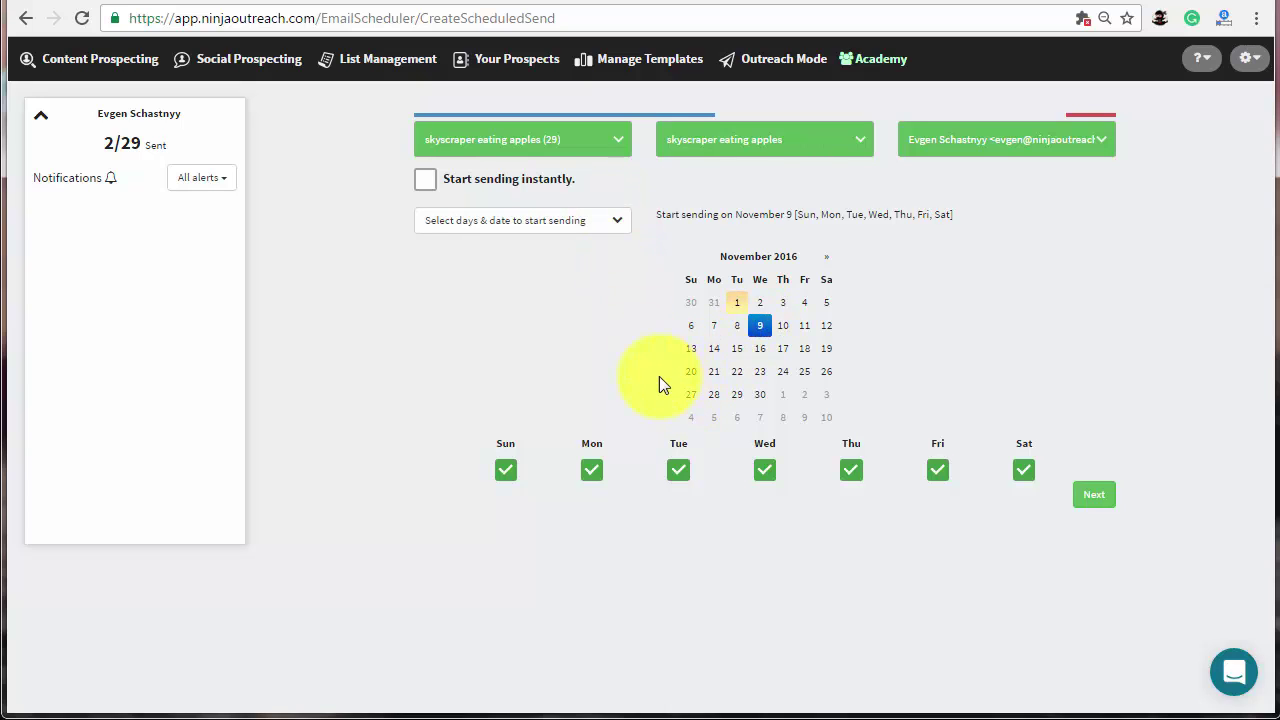
pyautogui.click(506, 468)
pyautogui.click(600, 471)
pyautogui.click(1097, 505)
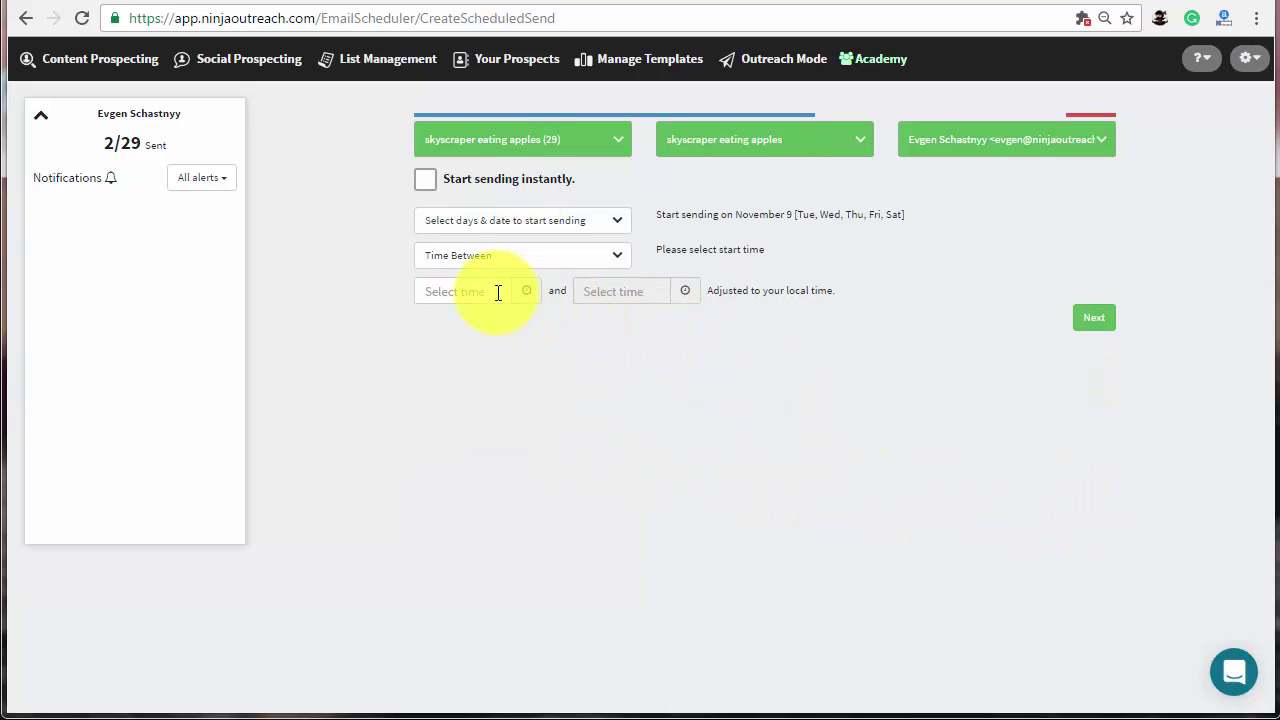
# - Set the sending window to 7:30am–2:45pm and the daily limit to 145 emails
pyautogui.click(498, 292)
pyautogui.scroll(-5, 458, 184)
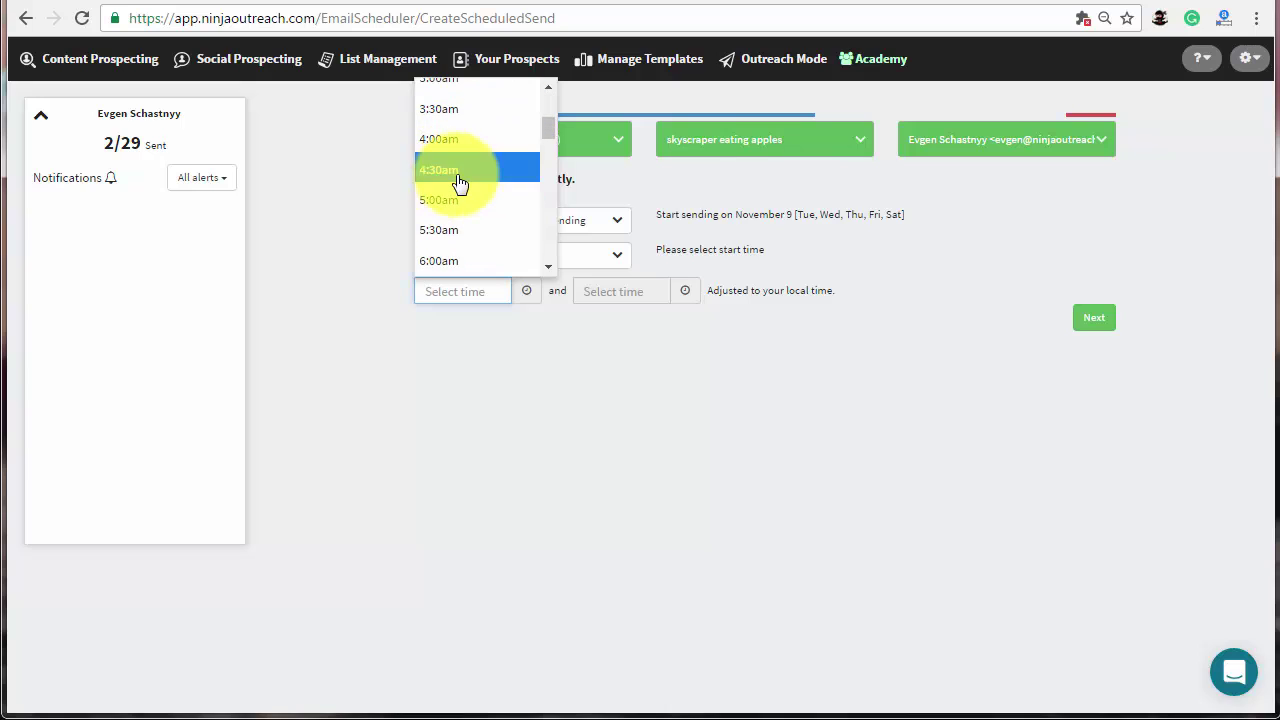
pyautogui.click(457, 251)
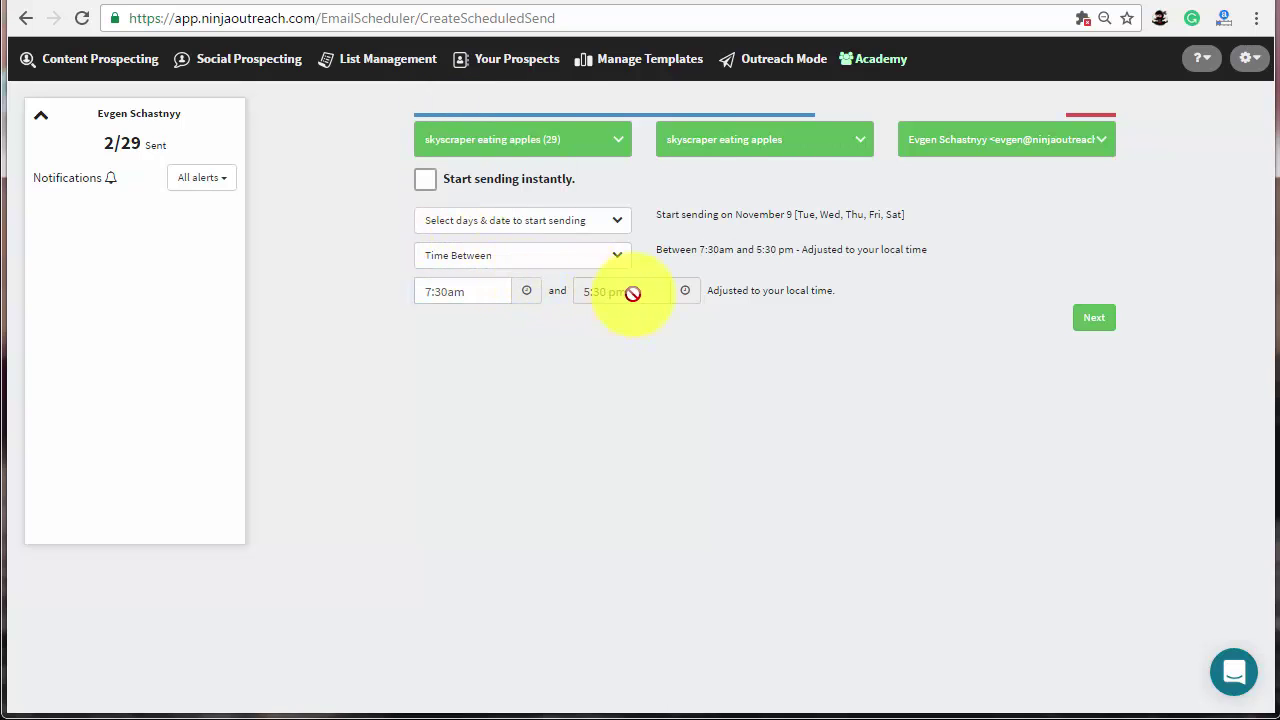
pyautogui.click(1090, 318)
pyautogui.moveTo(1054, 340); pyautogui.dragTo(975, 344)
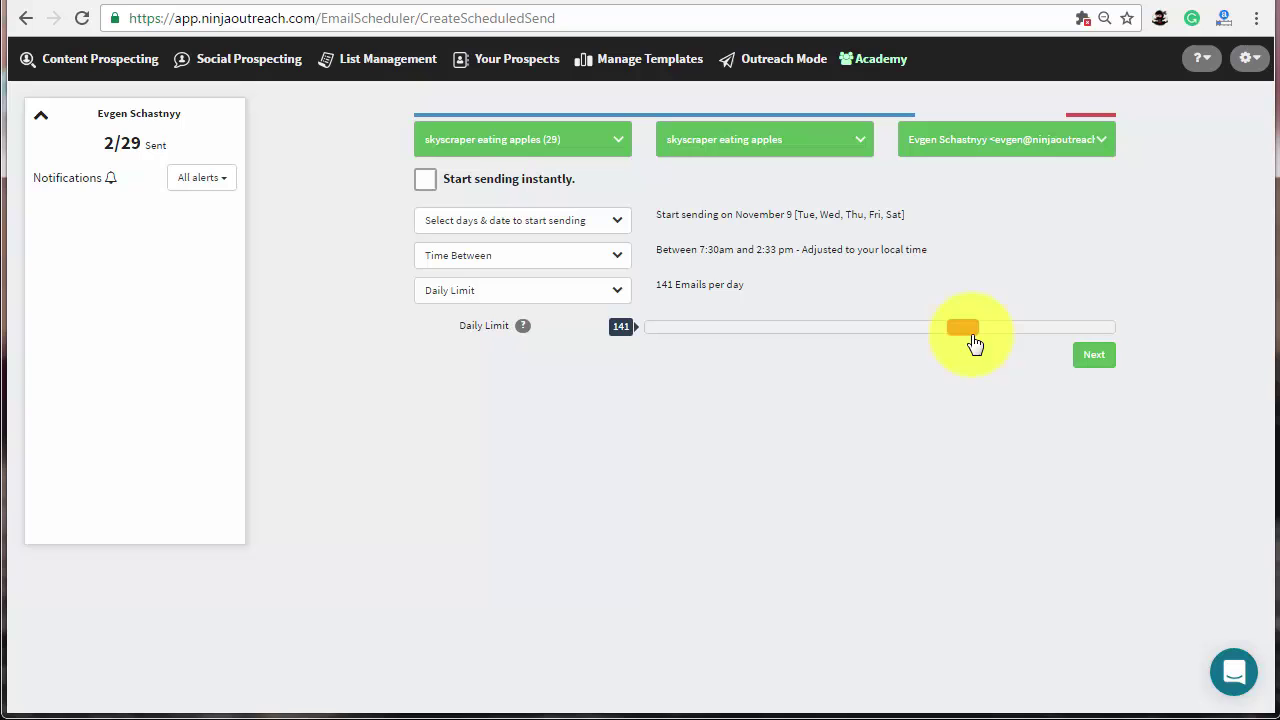
pyautogui.click(1090, 356)
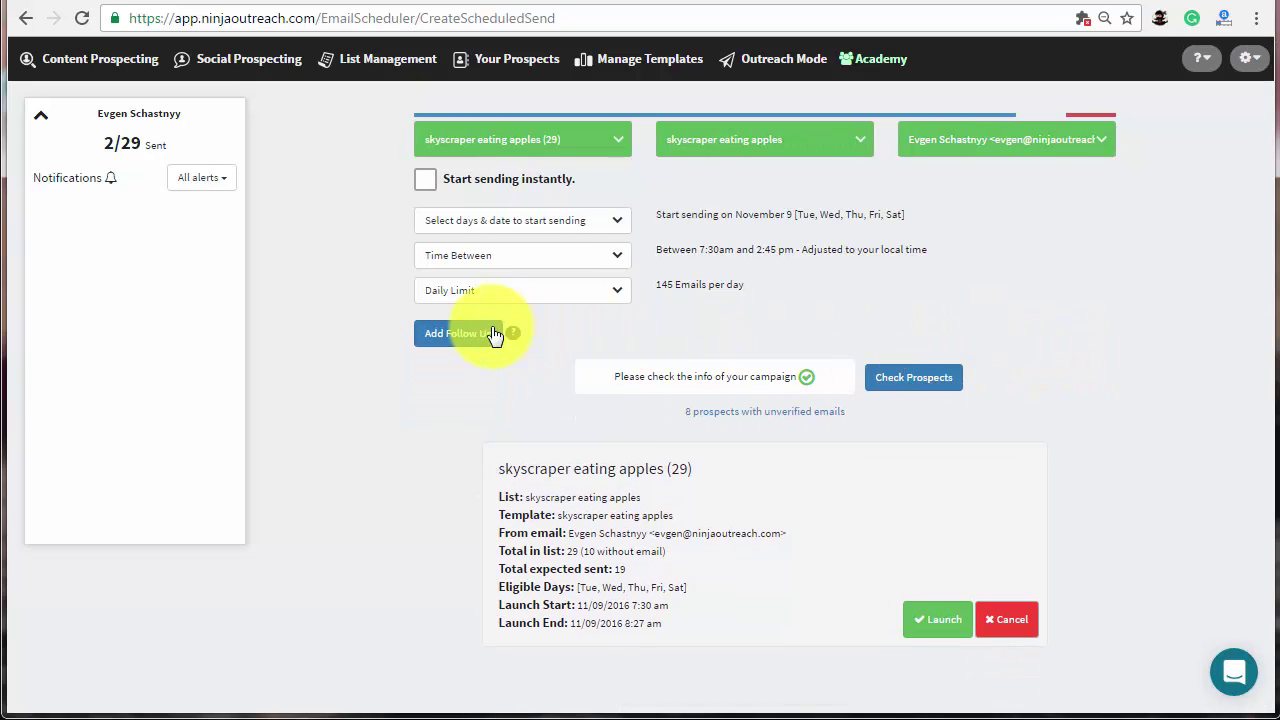
# - Add one follow-up using the skyscraper eating apples template, sent 6 days later
pyautogui.click(472, 340)
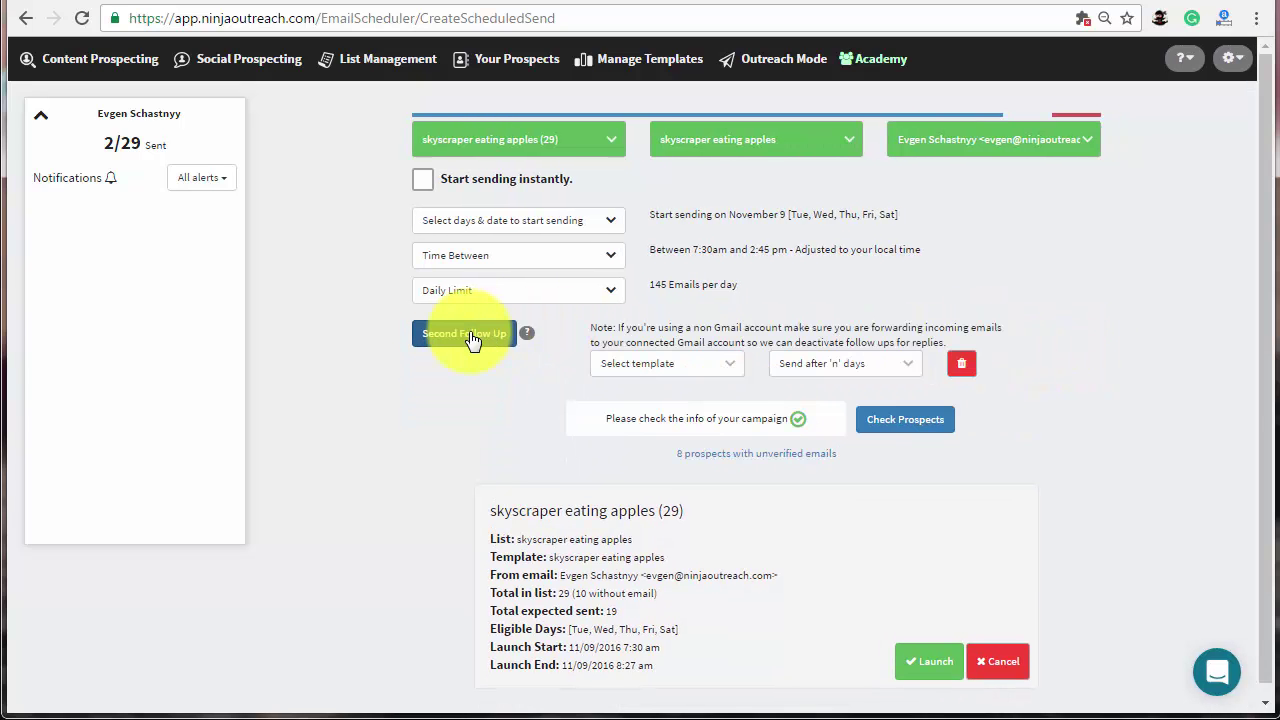
pyautogui.click(667, 366)
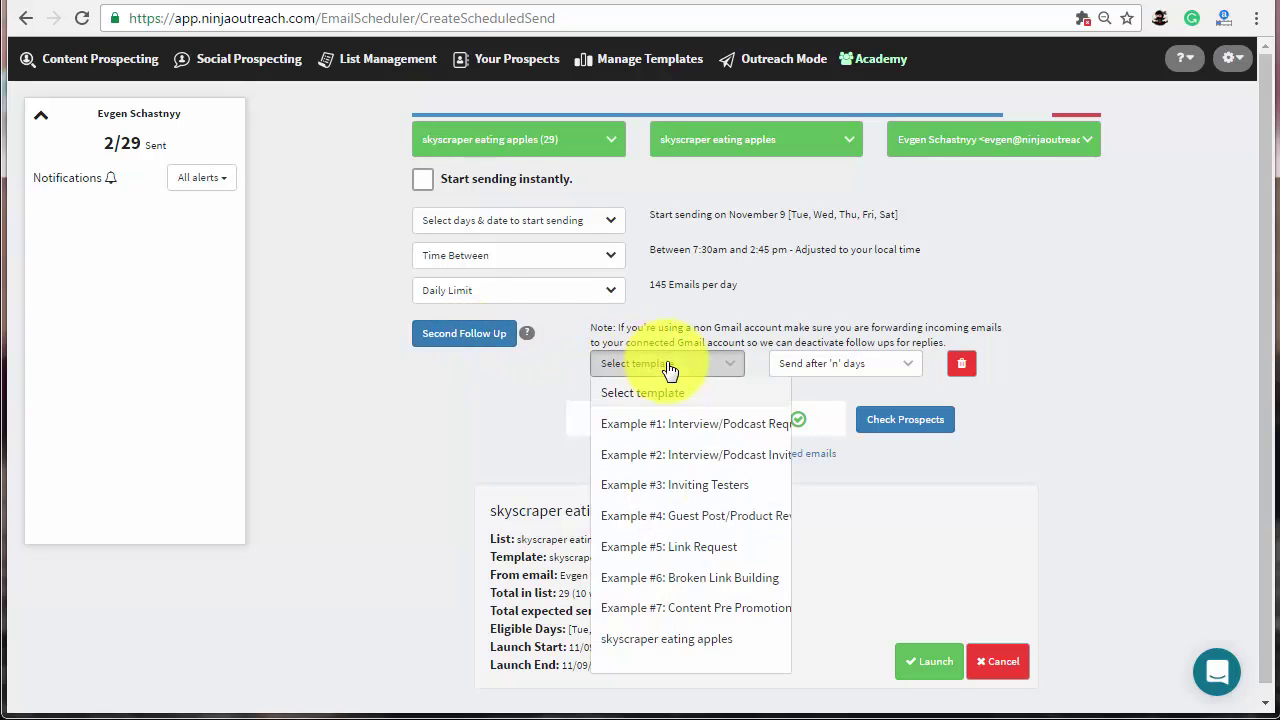
pyautogui.click(672, 636)
pyautogui.click(823, 366)
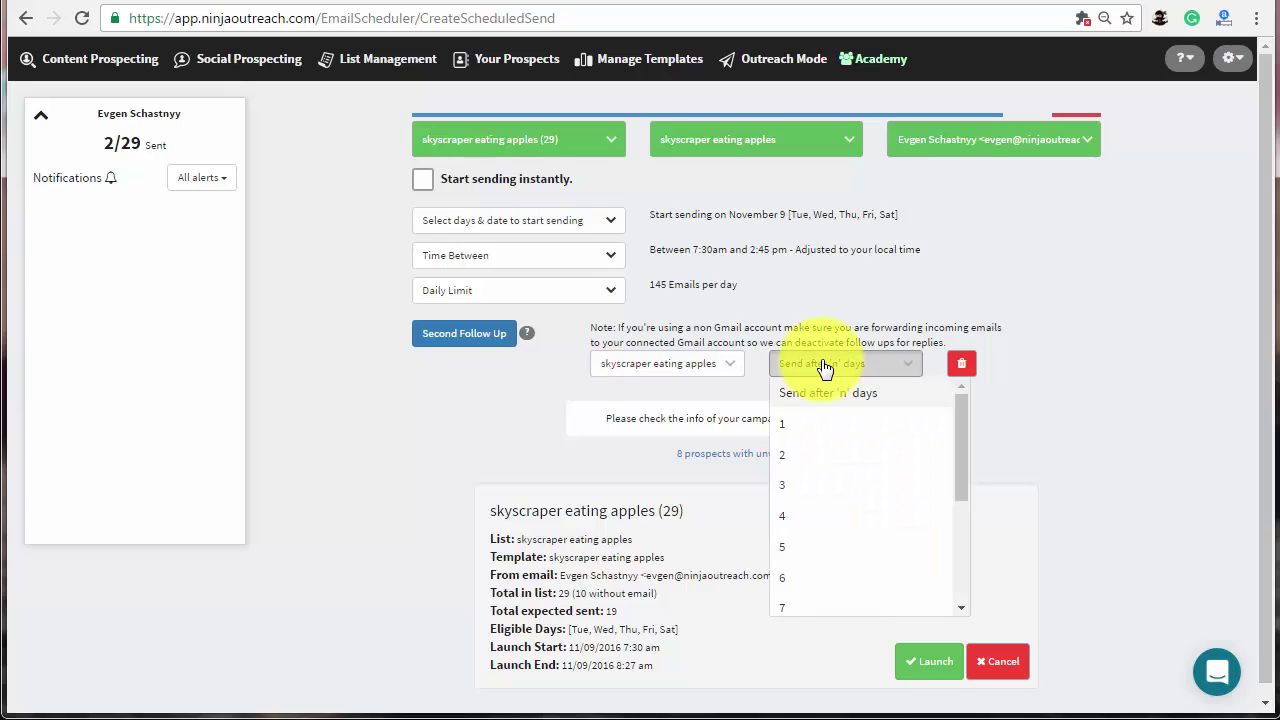
pyautogui.click(809, 578)
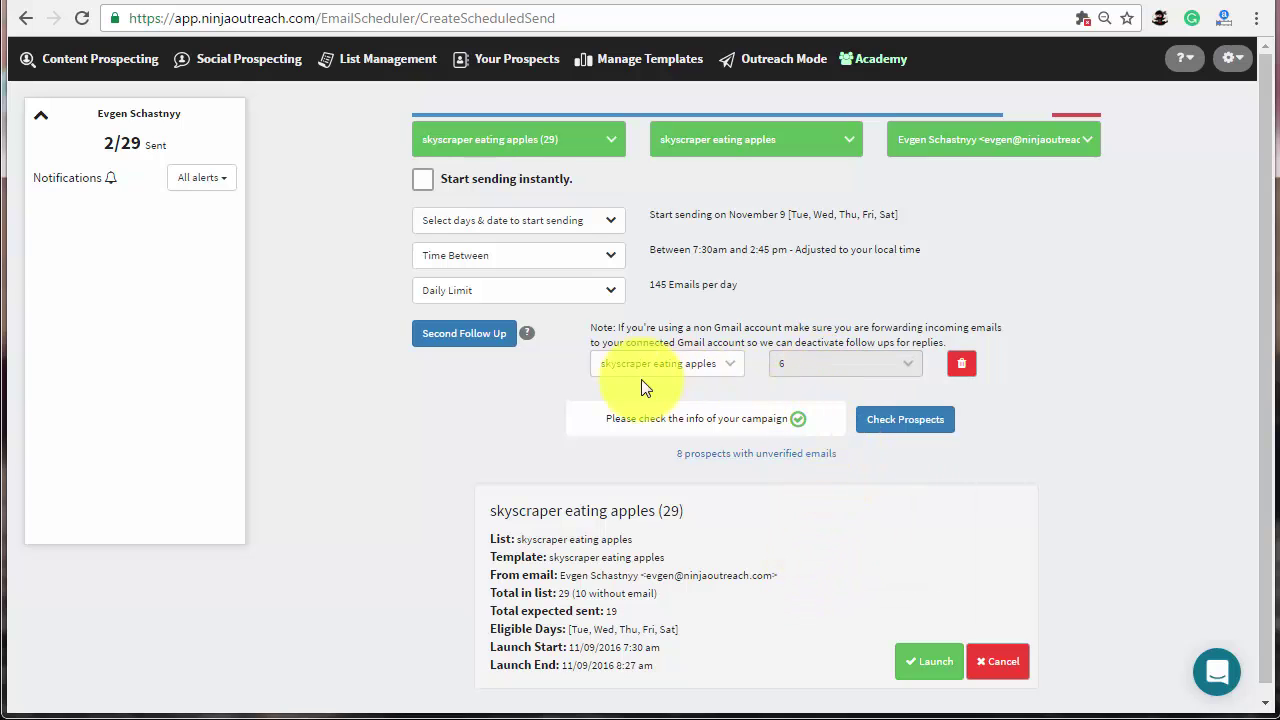
pyautogui.click(474, 336)
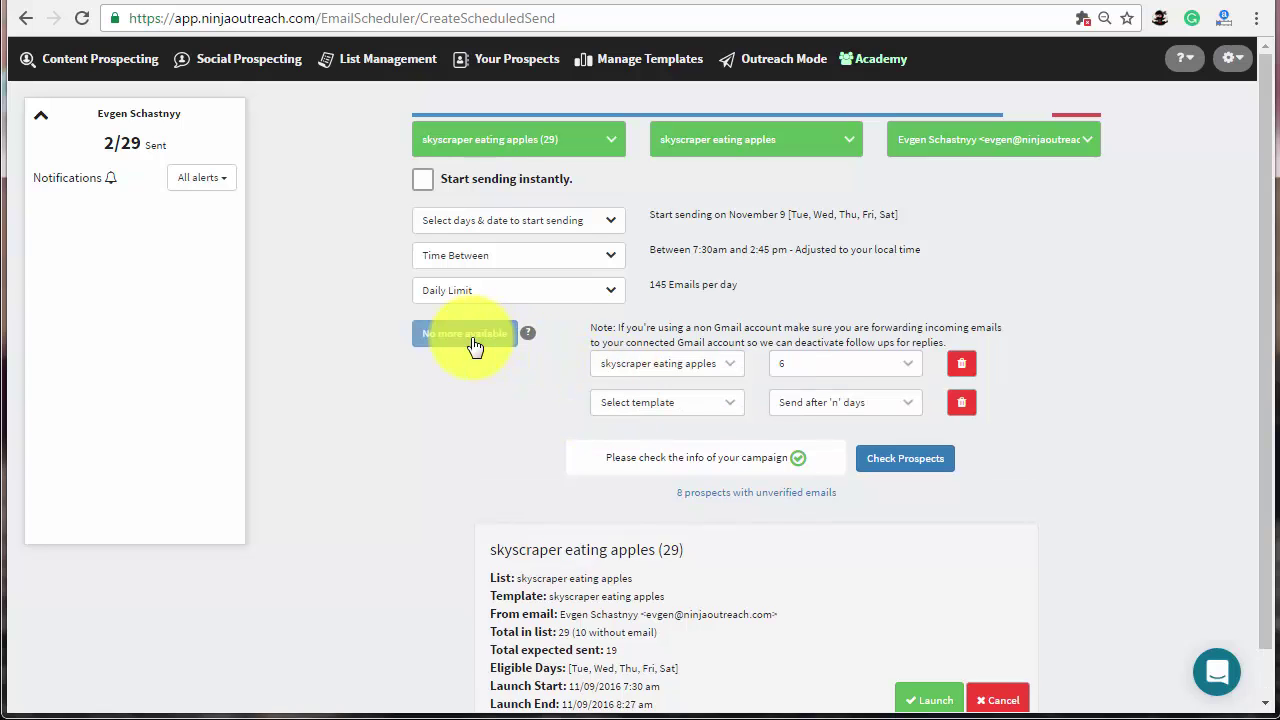
pyautogui.click(961, 404)
# - Review the campaign's prospects, keeping all of them included, and launch it
pyautogui.click(914, 420)
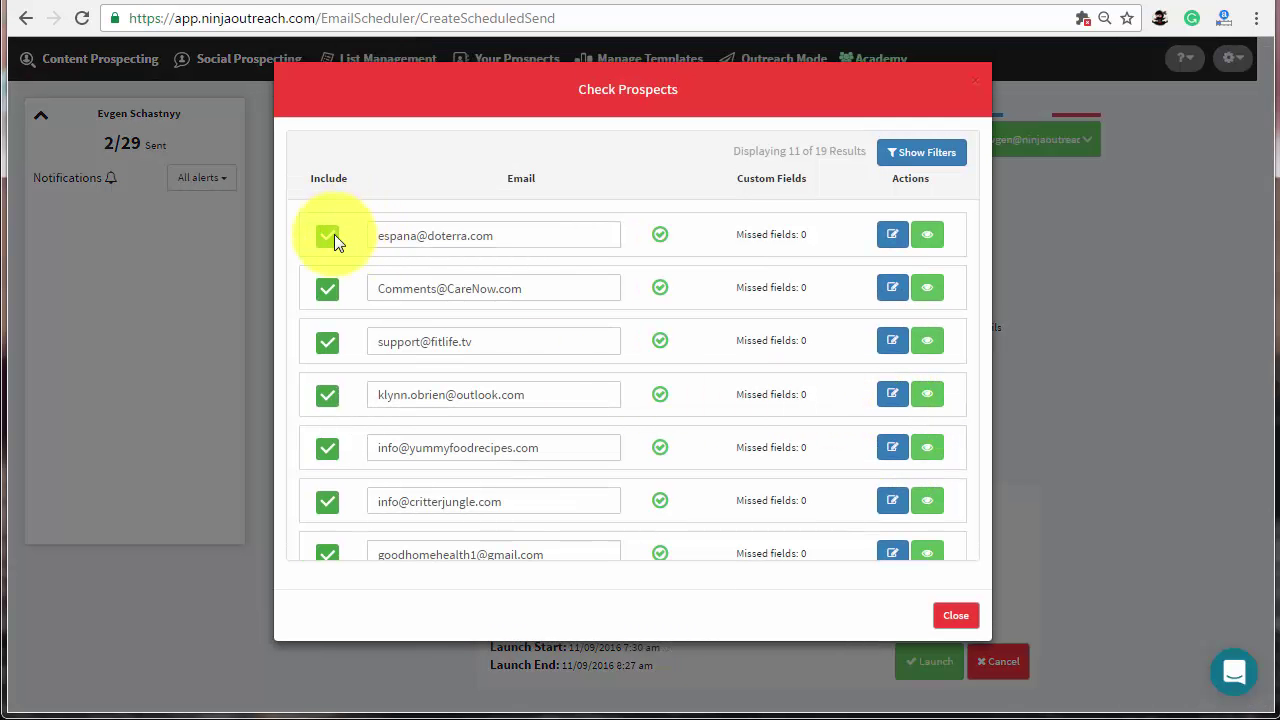
pyautogui.click(327, 236)
pyautogui.click(327, 289)
pyautogui.click(327, 238)
pyautogui.click(336, 289)
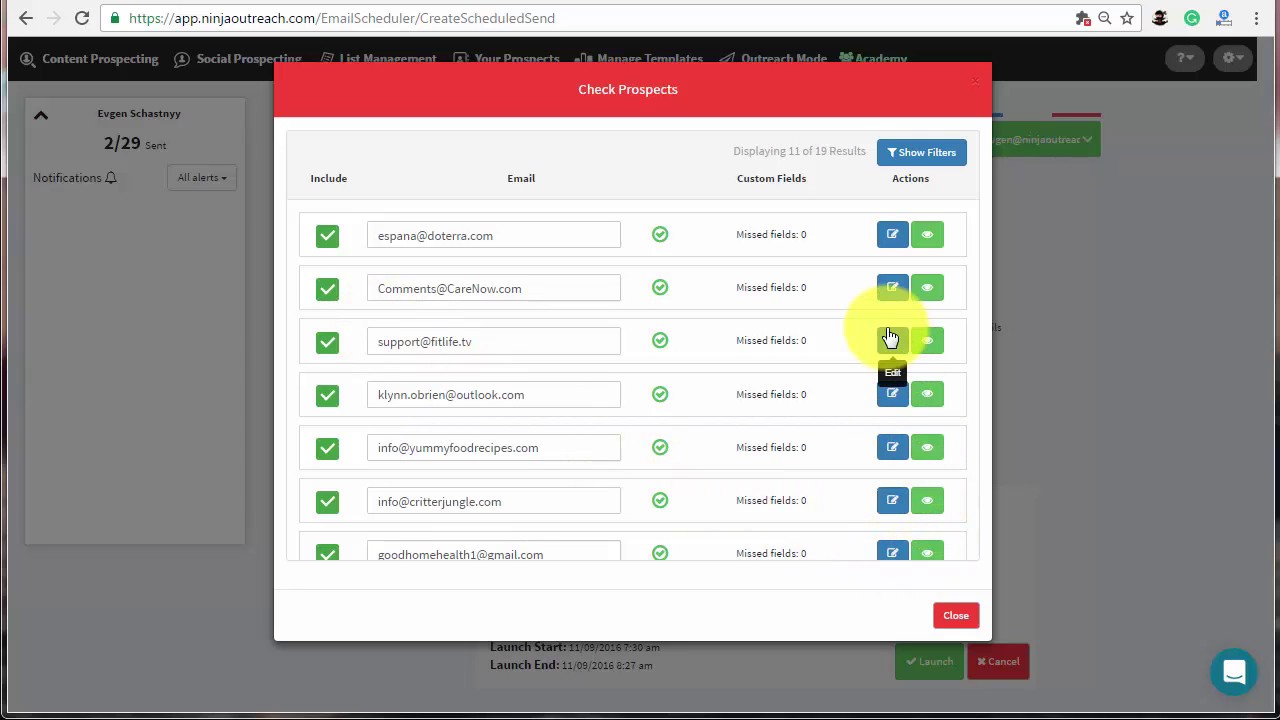
pyautogui.click(956, 615)
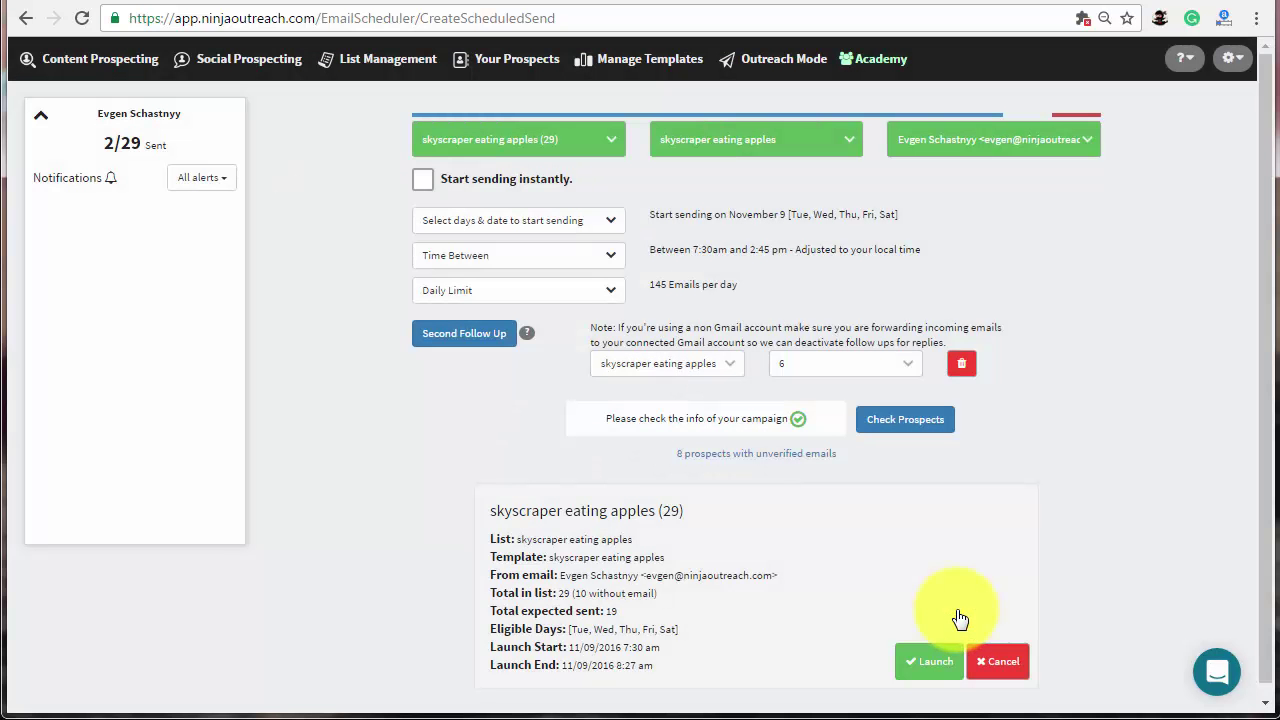
pyautogui.click(925, 663)
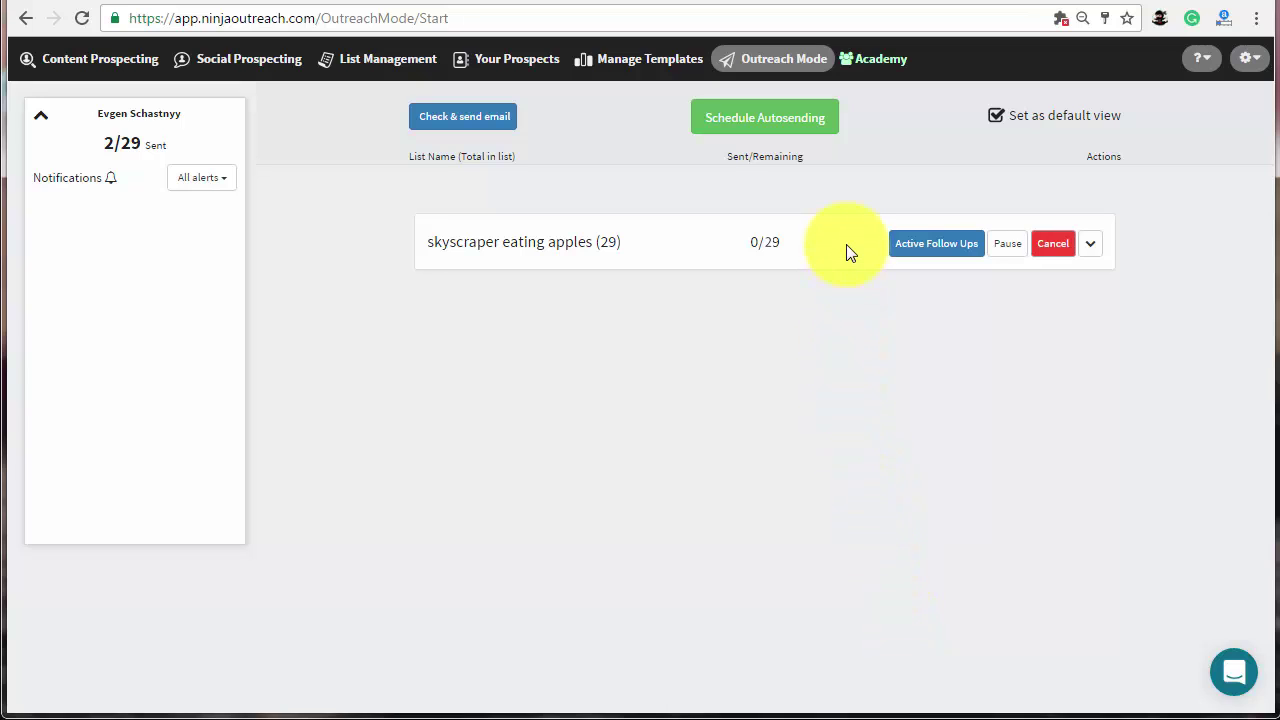
pyautogui.click(1089, 244)
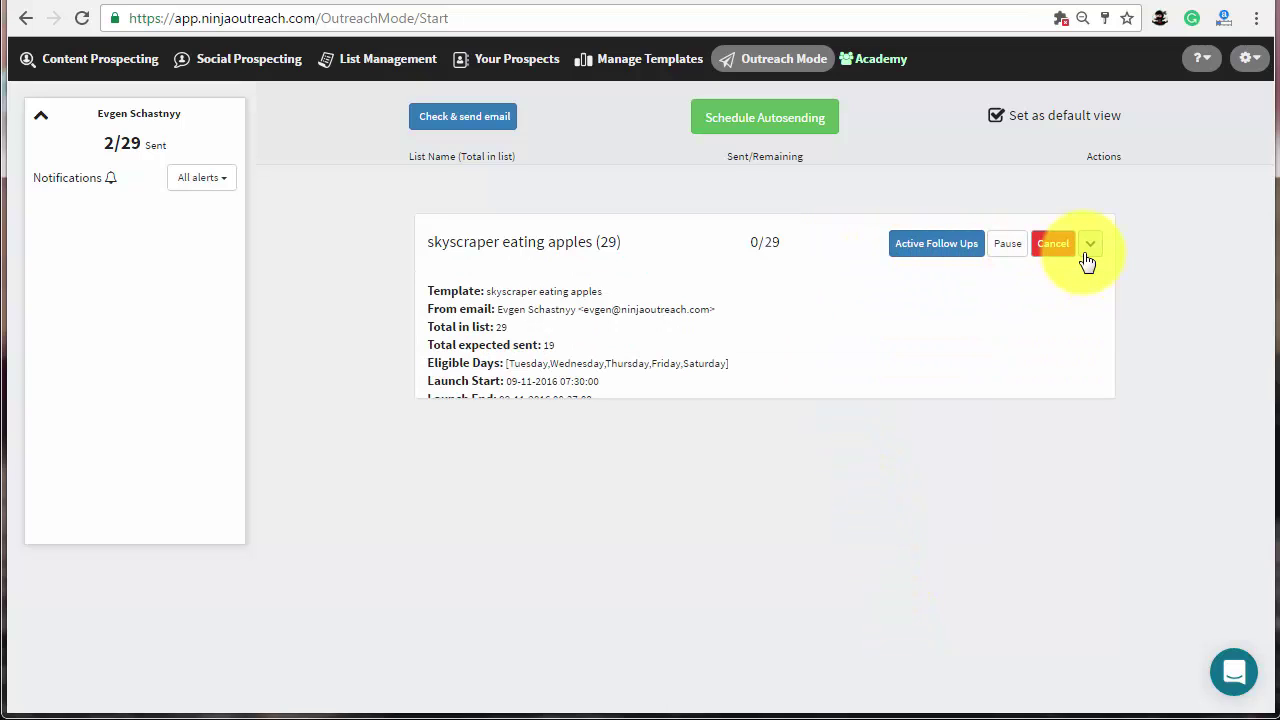
pyautogui.click(1087, 255)
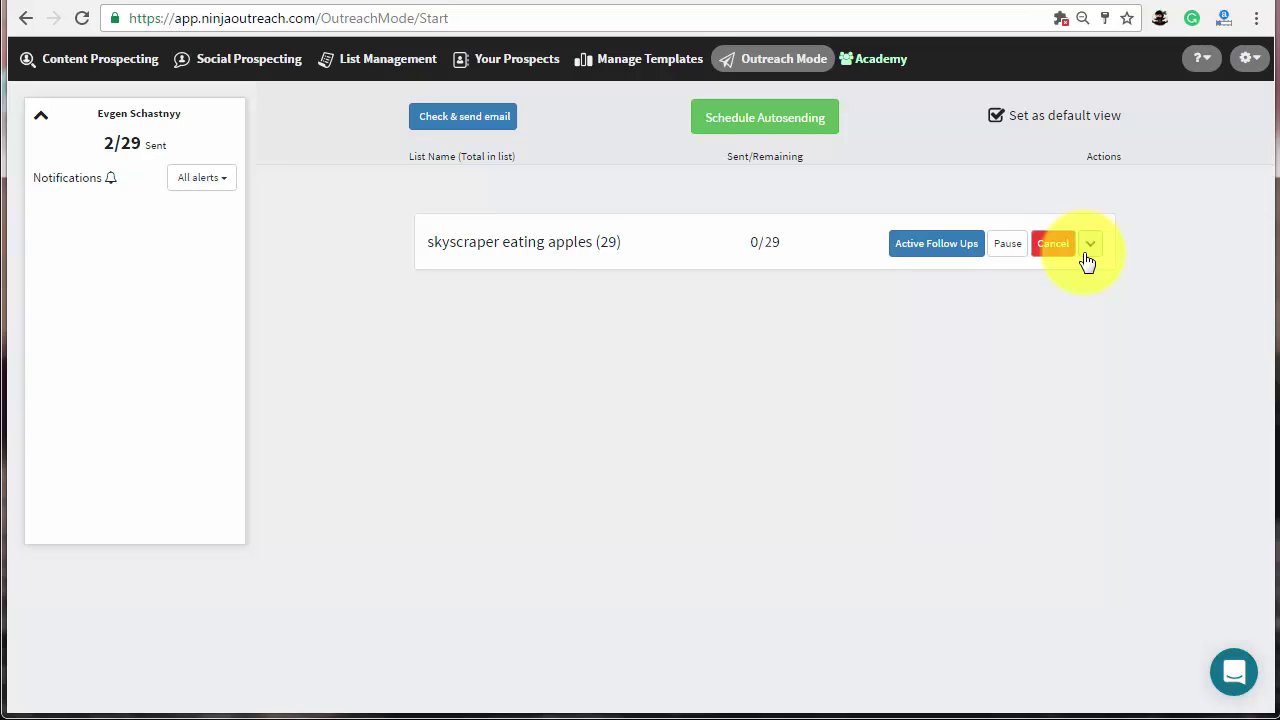
# - Look over the extension's login settings and the account settings page, then return to Outreach Mode
pyautogui.click(1160, 19)
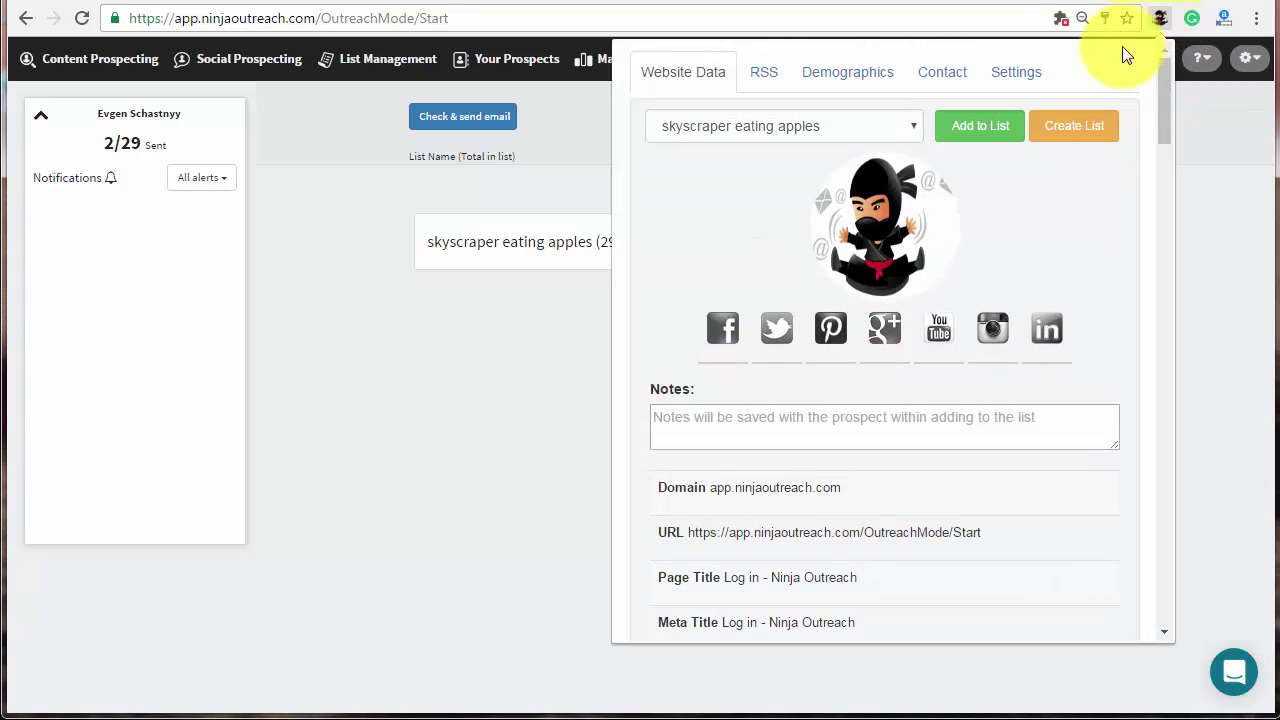
pyautogui.click(1021, 73)
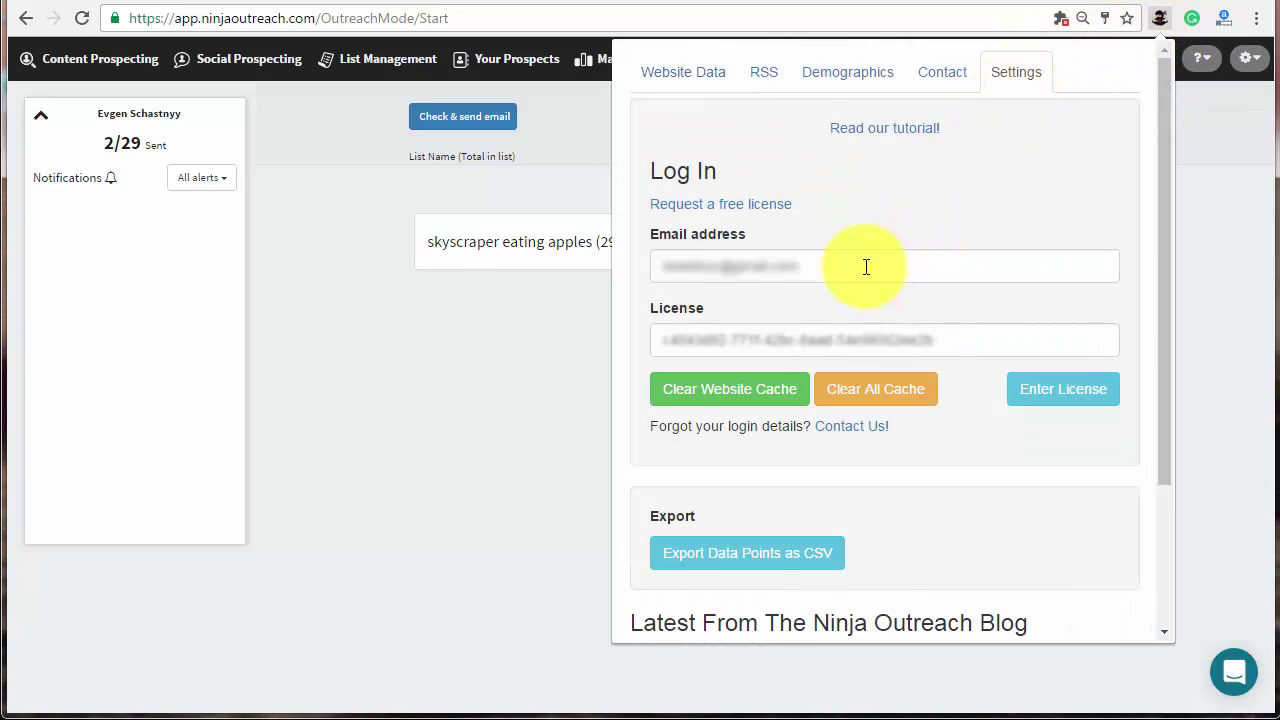
pyautogui.click(1158, 20)
pyautogui.click(1250, 62)
pyautogui.click(1143, 87)
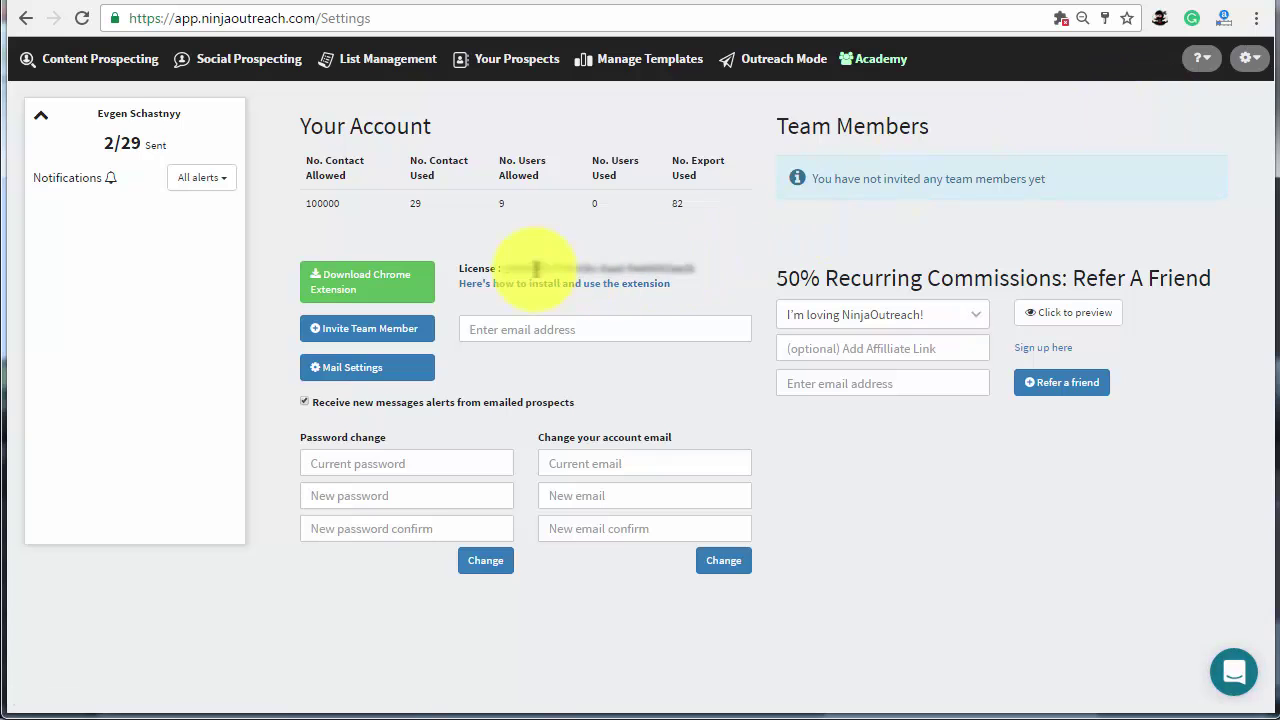
pyautogui.click(771, 70)
# - Load the skyscraper eating apples prospects and filter to those with no email and a contact URL
pyautogui.click(454, 124)
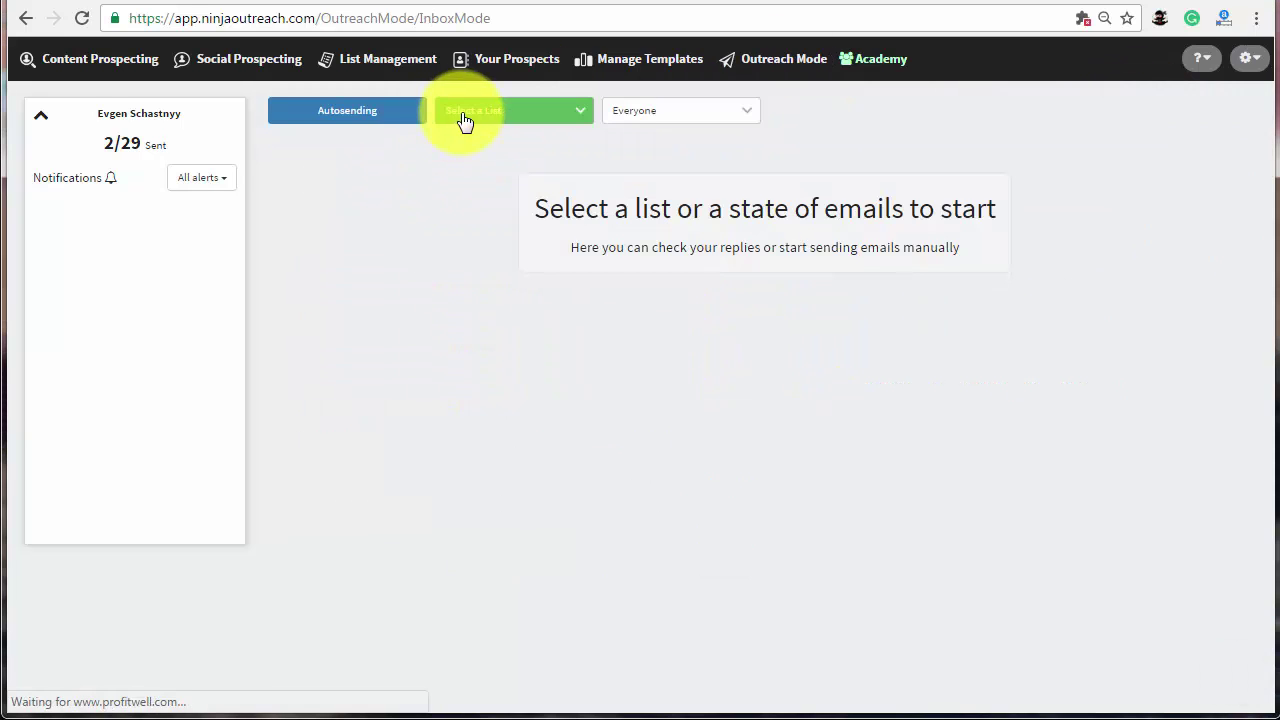
pyautogui.click(470, 120)
pyautogui.click(489, 202)
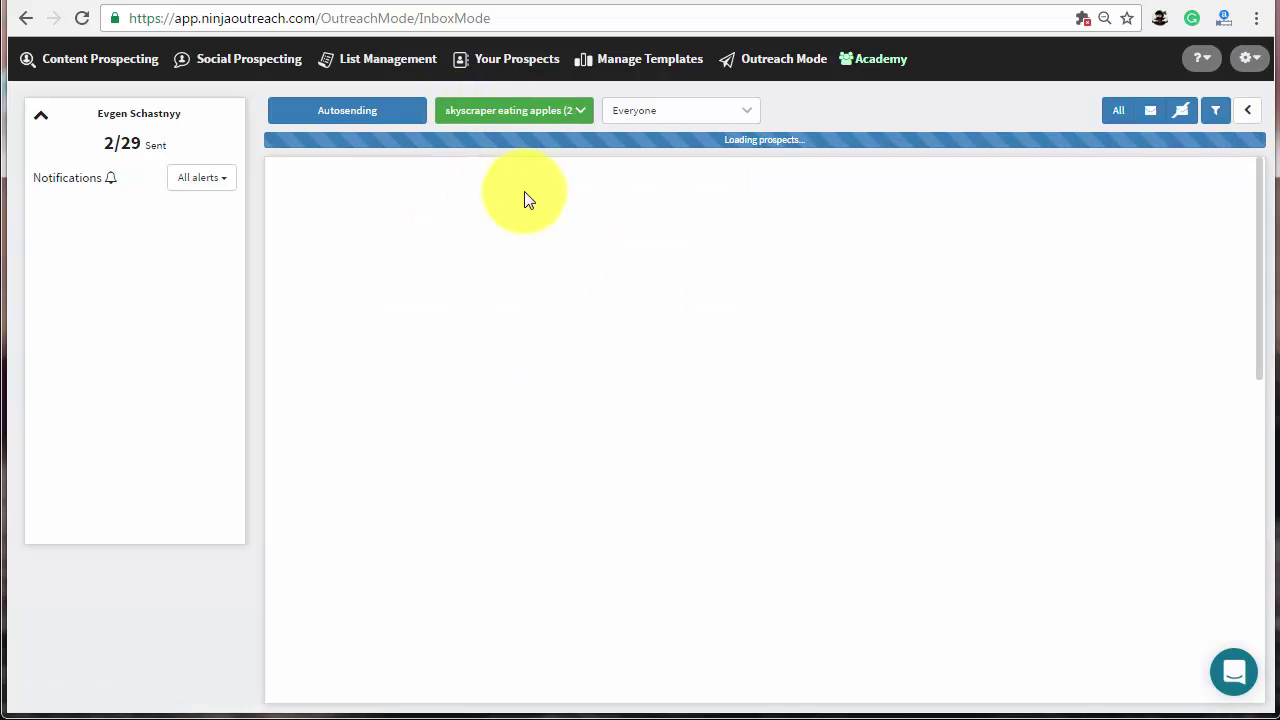
pyautogui.click(1180, 115)
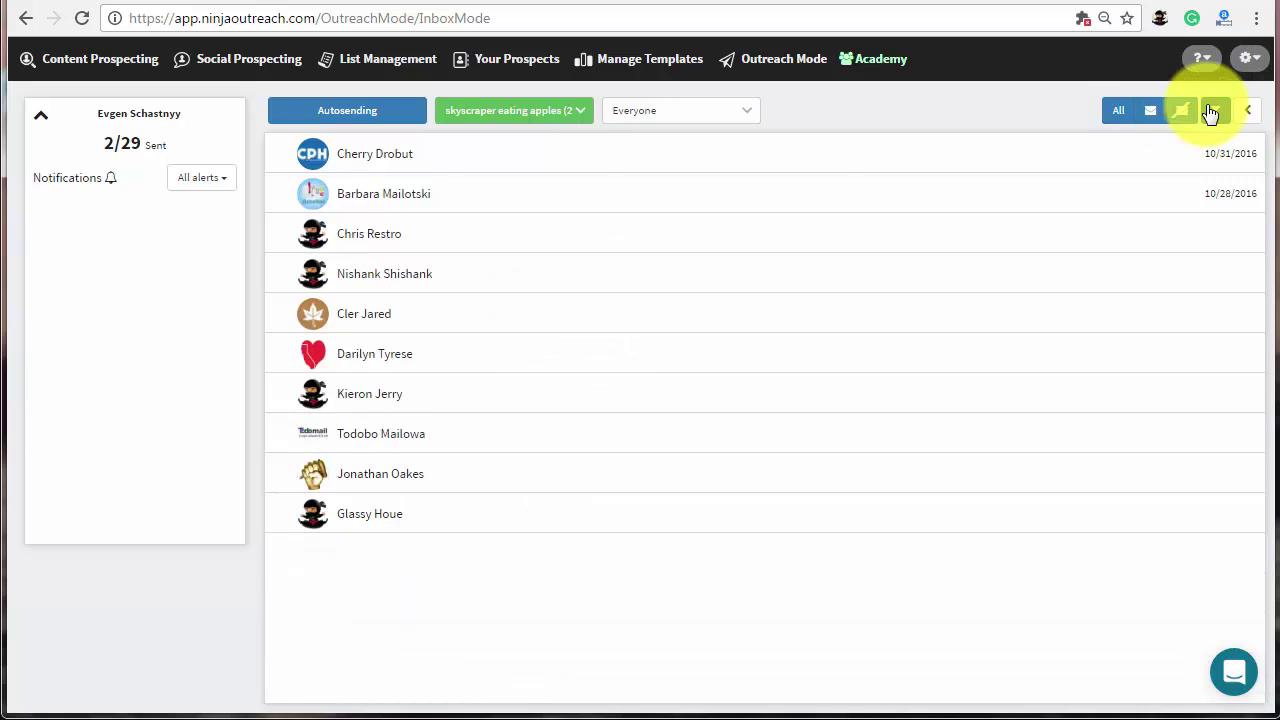
pyautogui.click(1215, 110)
pyautogui.click(361, 150)
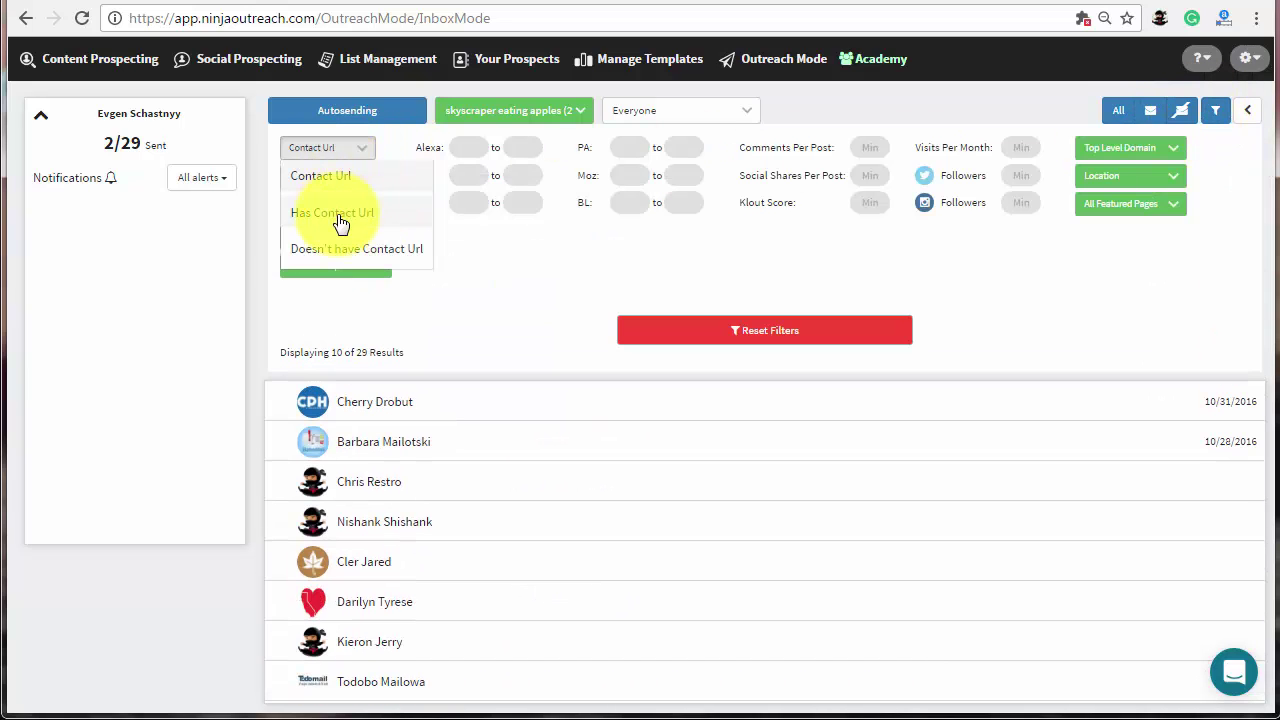
pyautogui.click(338, 218)
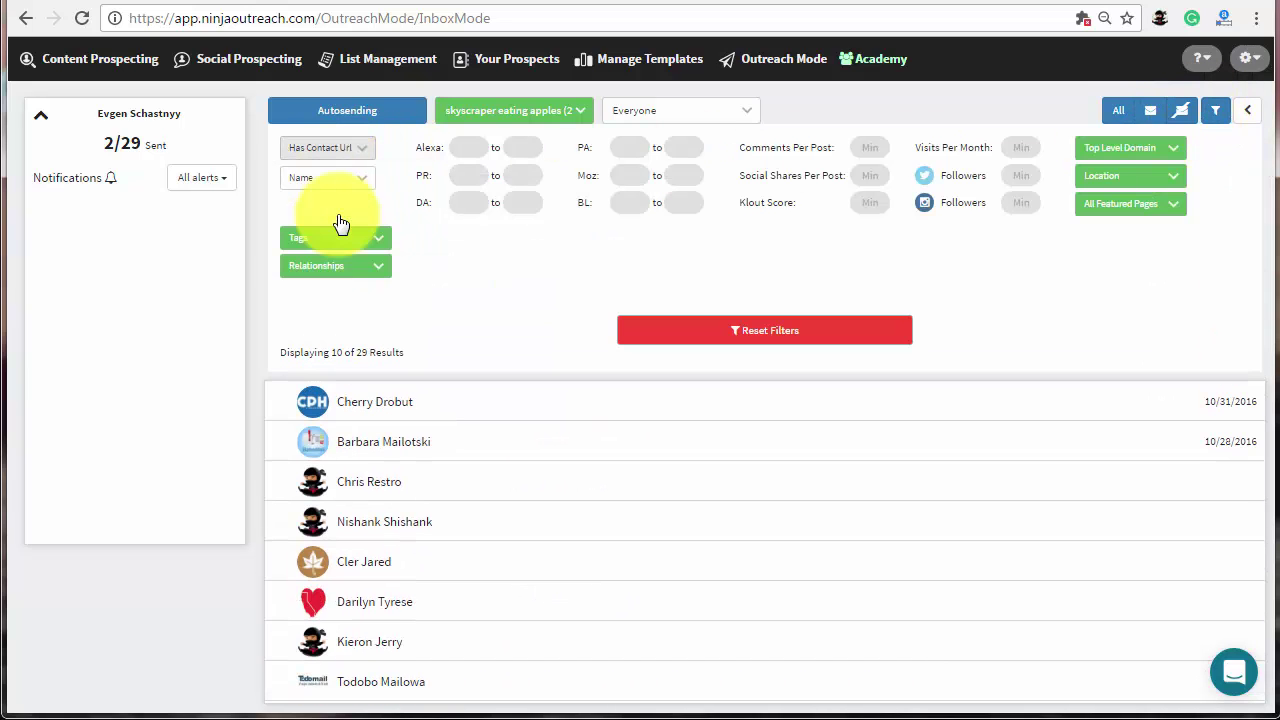
pyautogui.click(1215, 110)
# - Fill the skyscraper eating apples template for CPH Wellness and Fitness and send via contact form
pyautogui.click(551, 154)
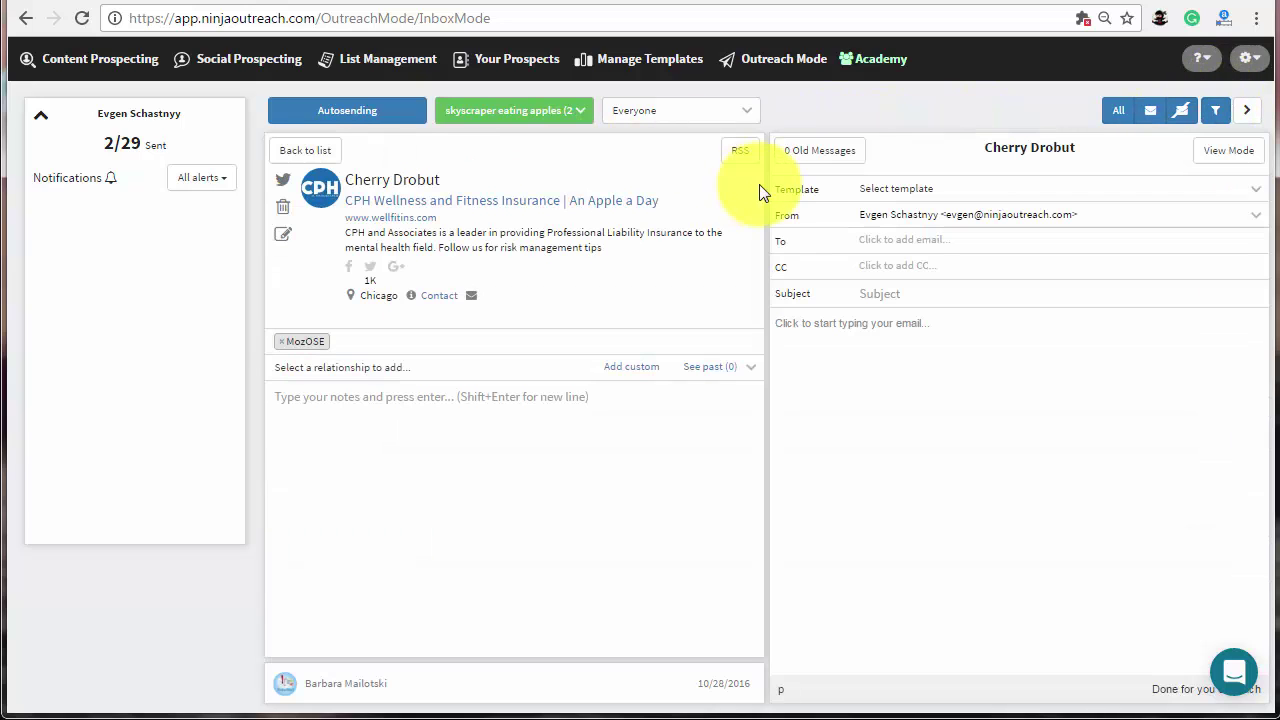
pyautogui.click(935, 200)
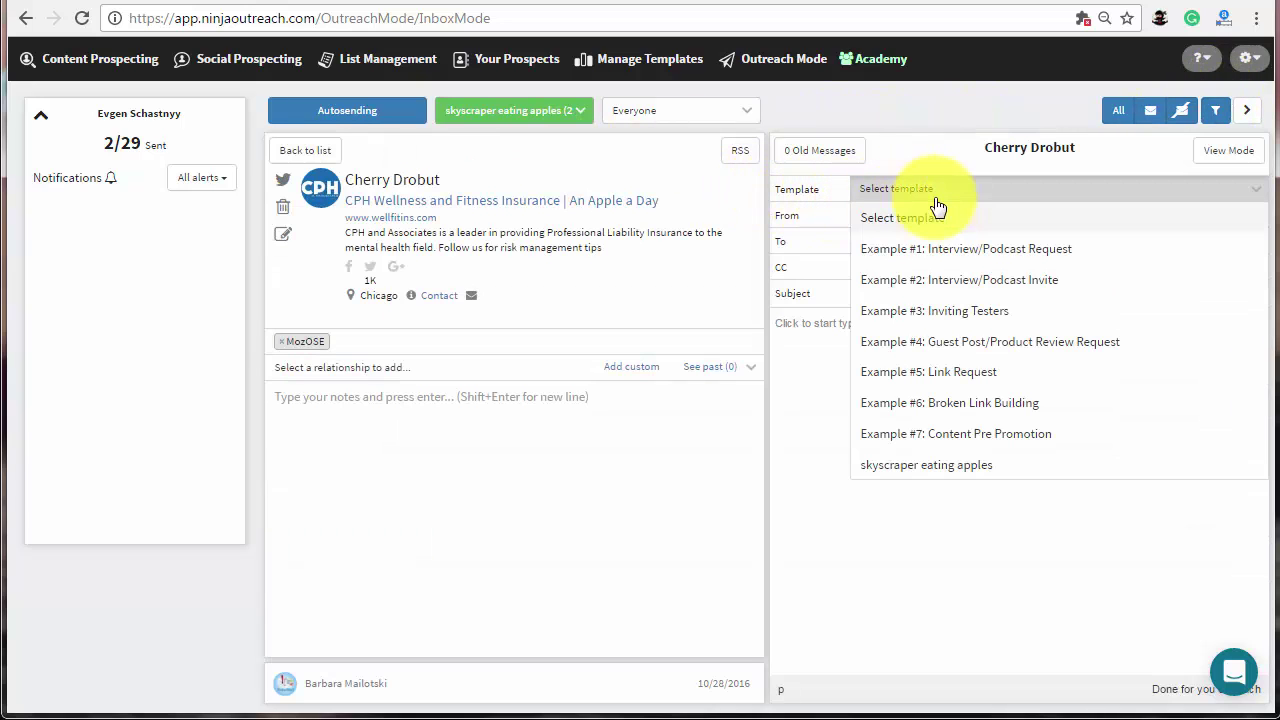
pyautogui.click(945, 466)
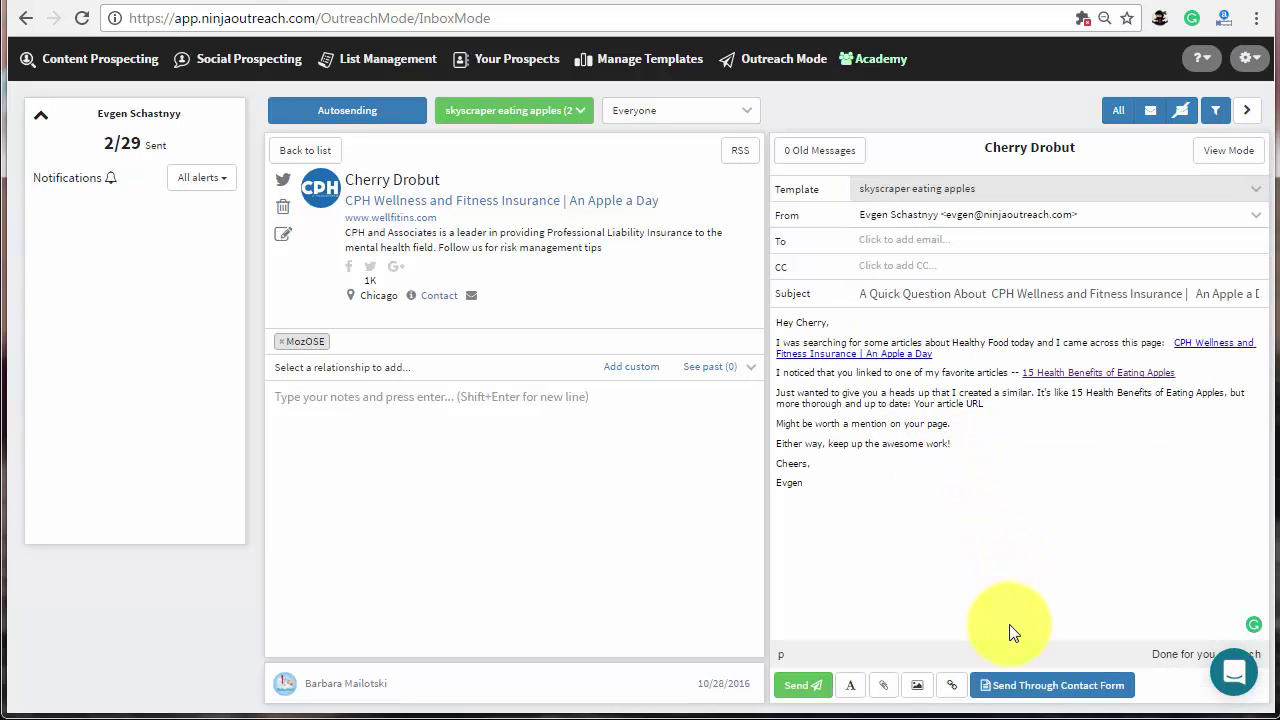
pyautogui.click(1020, 686)
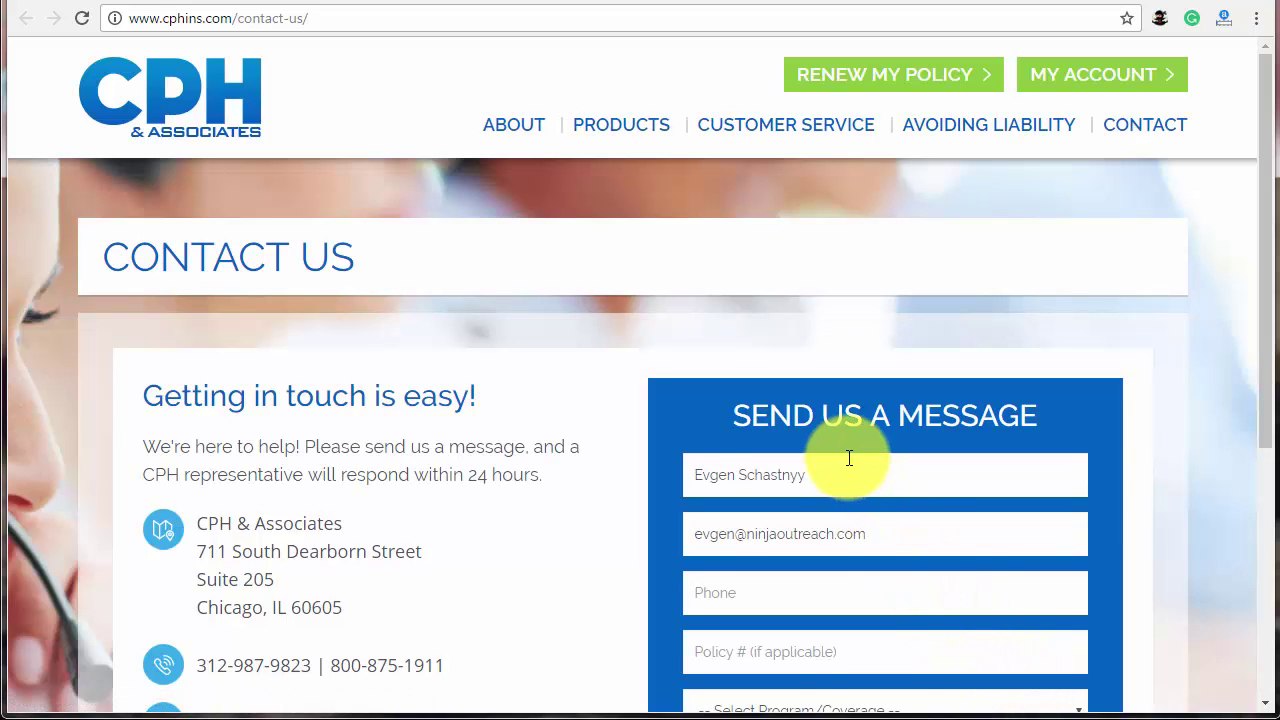
# - Set Program/Coverage to Allied & Mental Health Malpractice Insurance, then move into the Phone field
pyautogui.scroll(-3, 849, 458)
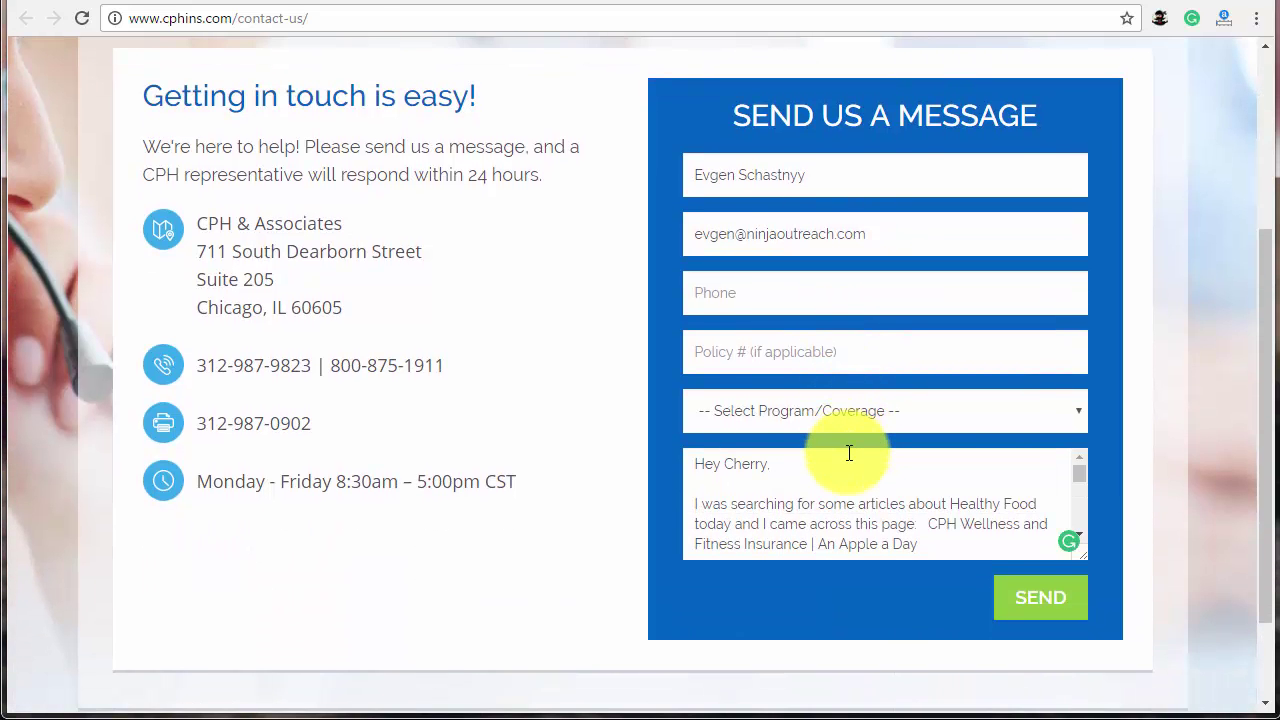
pyautogui.click(854, 419)
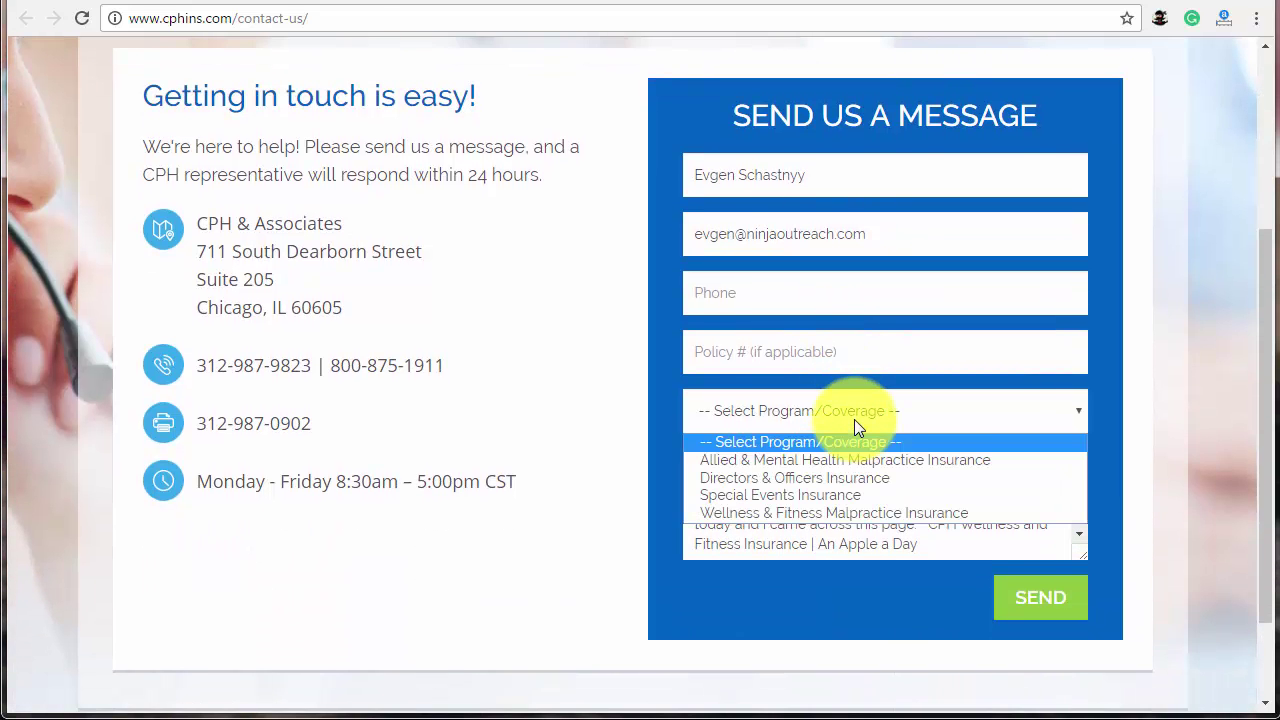
pyautogui.click(832, 464)
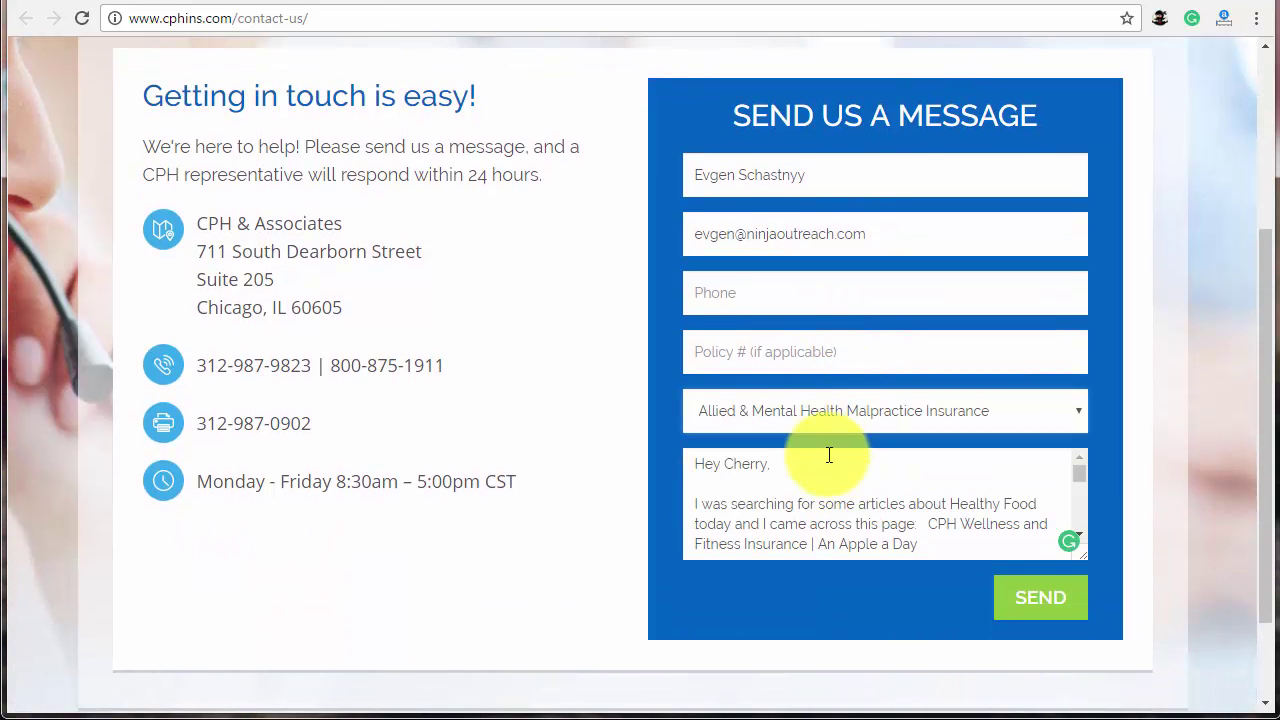
pyautogui.click(803, 354)
pyautogui.click(794, 300)
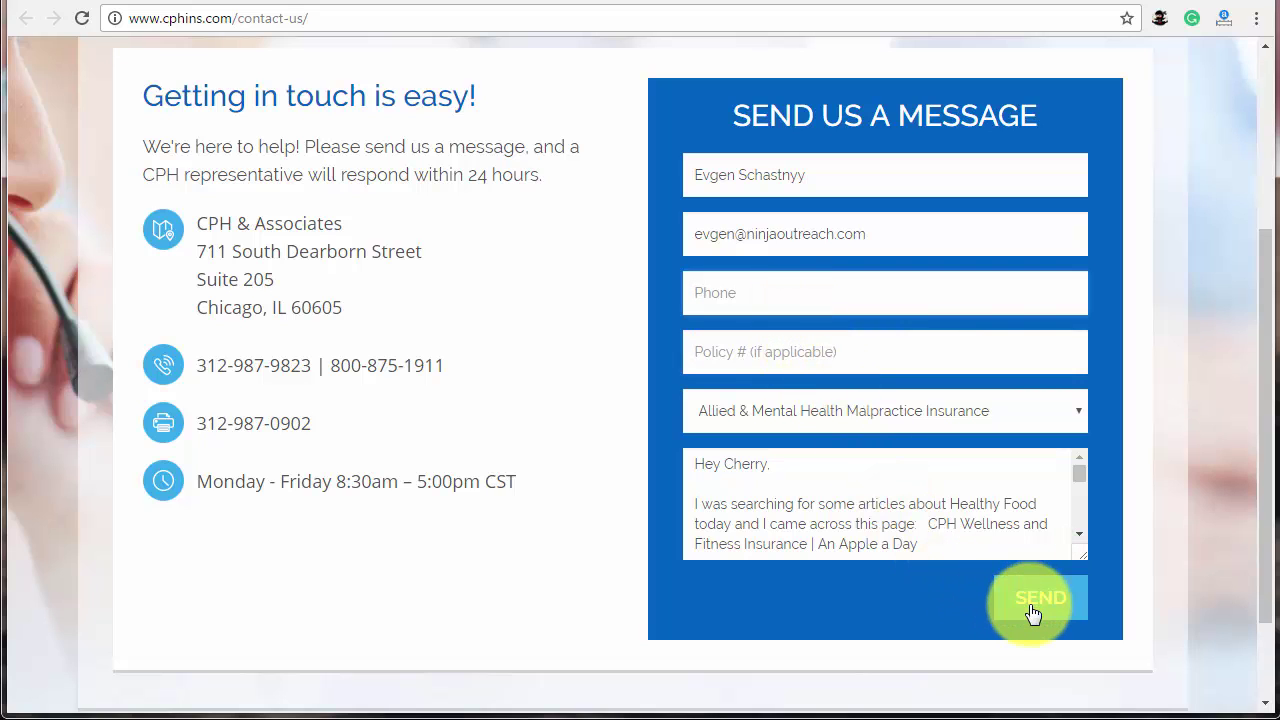